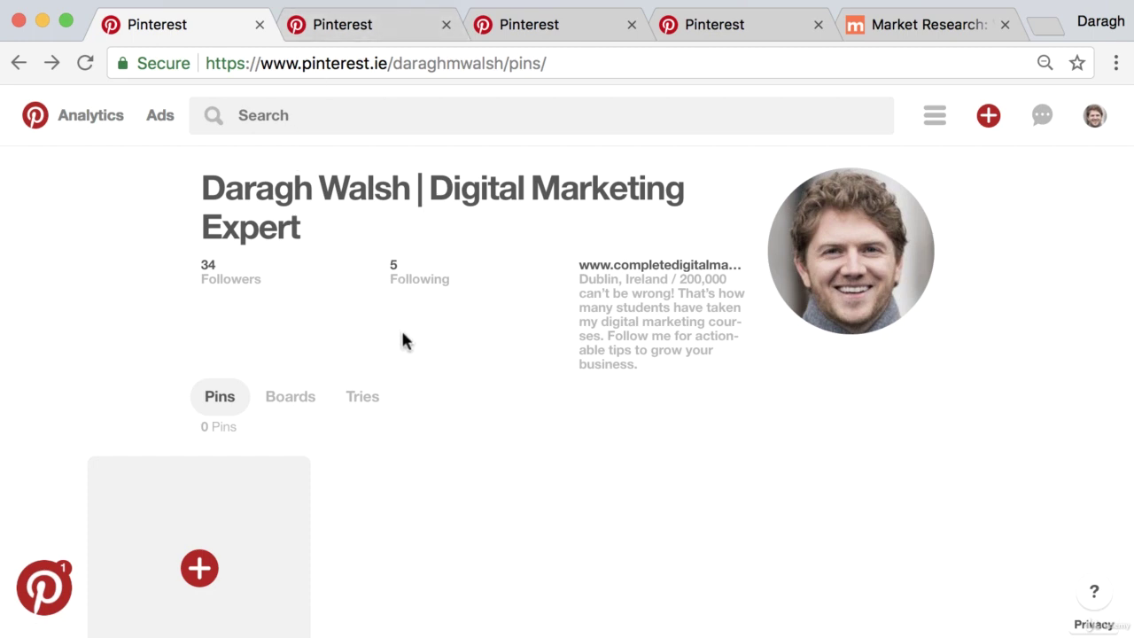
Step: Examine the digital marketing consultant's Pinterest profile, including the profile details and the topics of the boards
{"action": "left_click", "coordinate": [364, 34]}
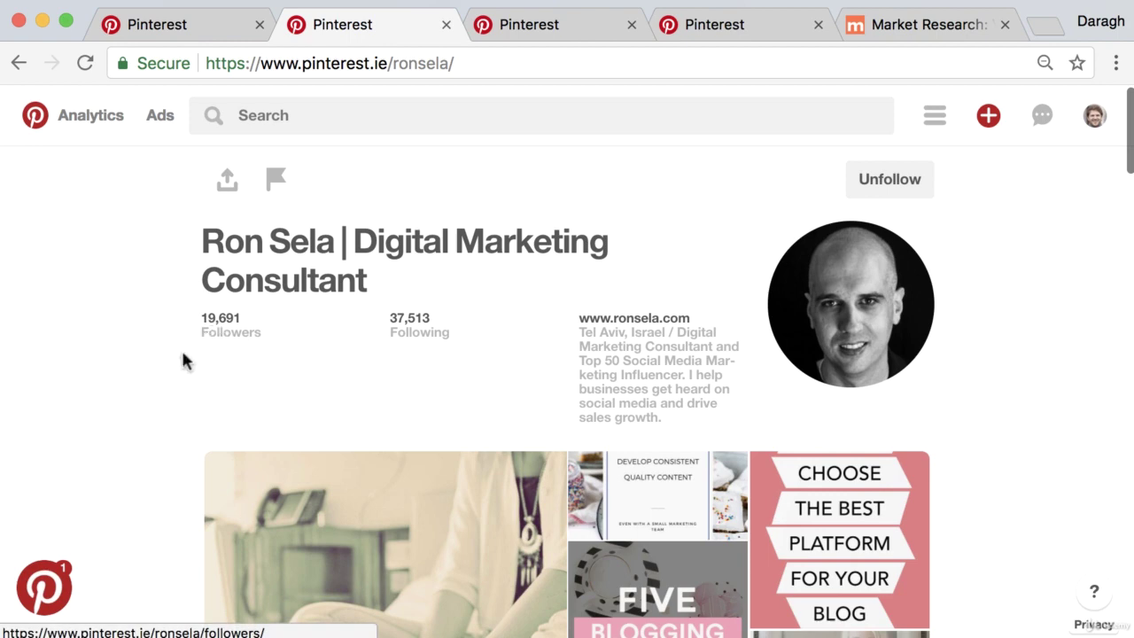
{"action": "scroll", "coordinate": [177, 365], "scroll_direction": "down", "scroll_amount": 5}
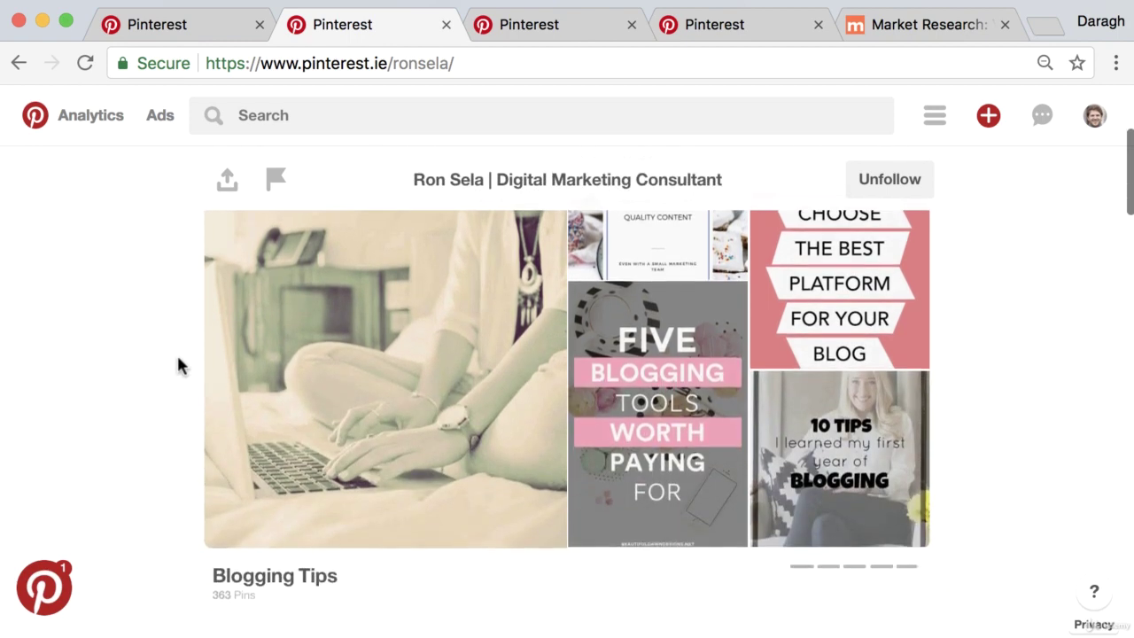
{"action": "scroll", "coordinate": [178, 358], "scroll_direction": "down", "scroll_amount": 5}
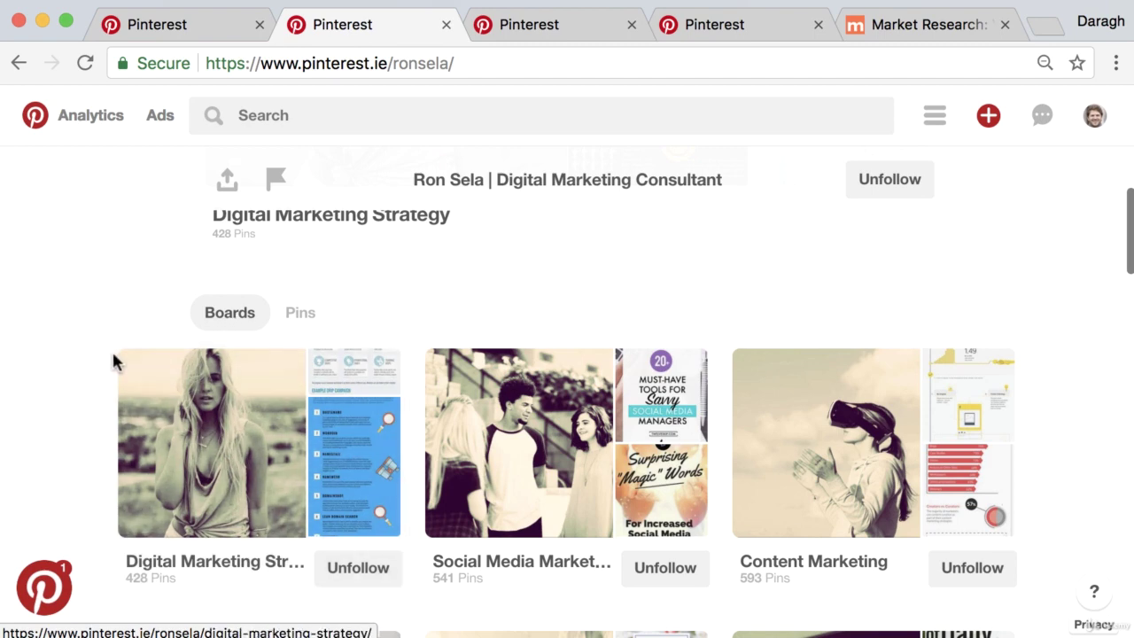
{"action": "scroll", "coordinate": [114, 355], "scroll_direction": "down", "scroll_amount": 3}
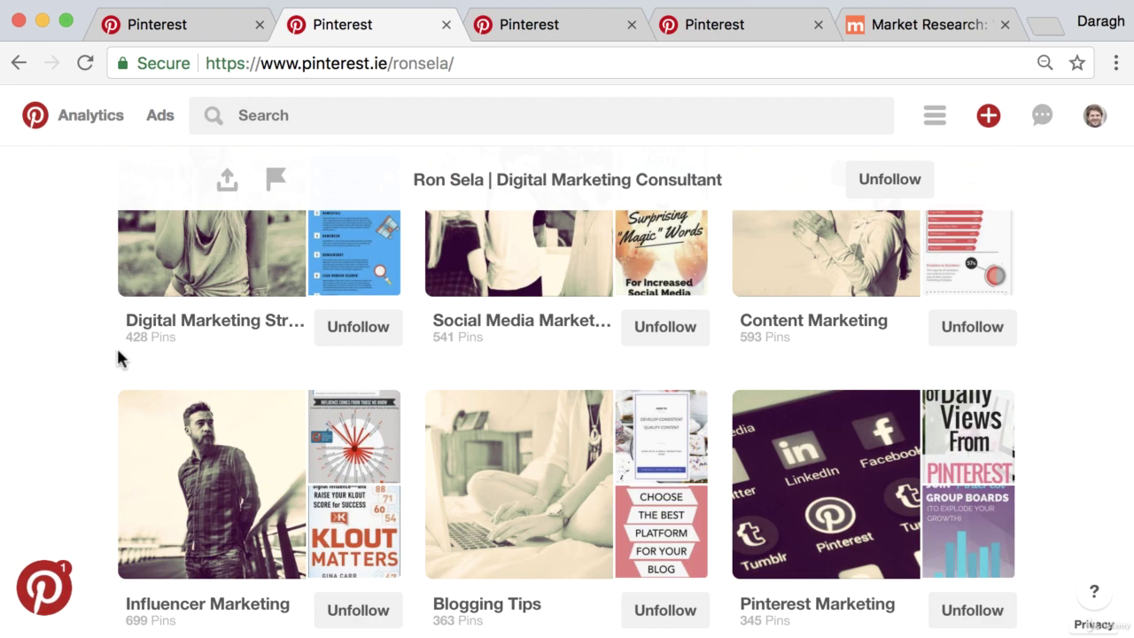
{"action": "scroll", "coordinate": [116, 346], "scroll_direction": "up", "scroll_amount": 5}
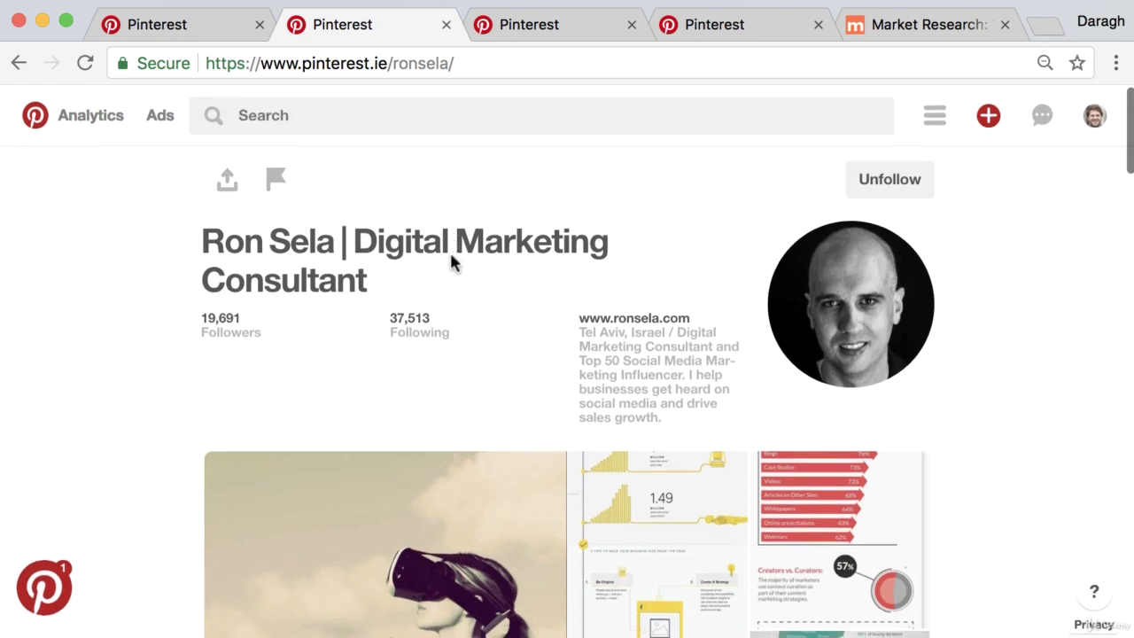
{"action": "scroll", "coordinate": [172, 425], "scroll_direction": "down", "scroll_amount": 10}
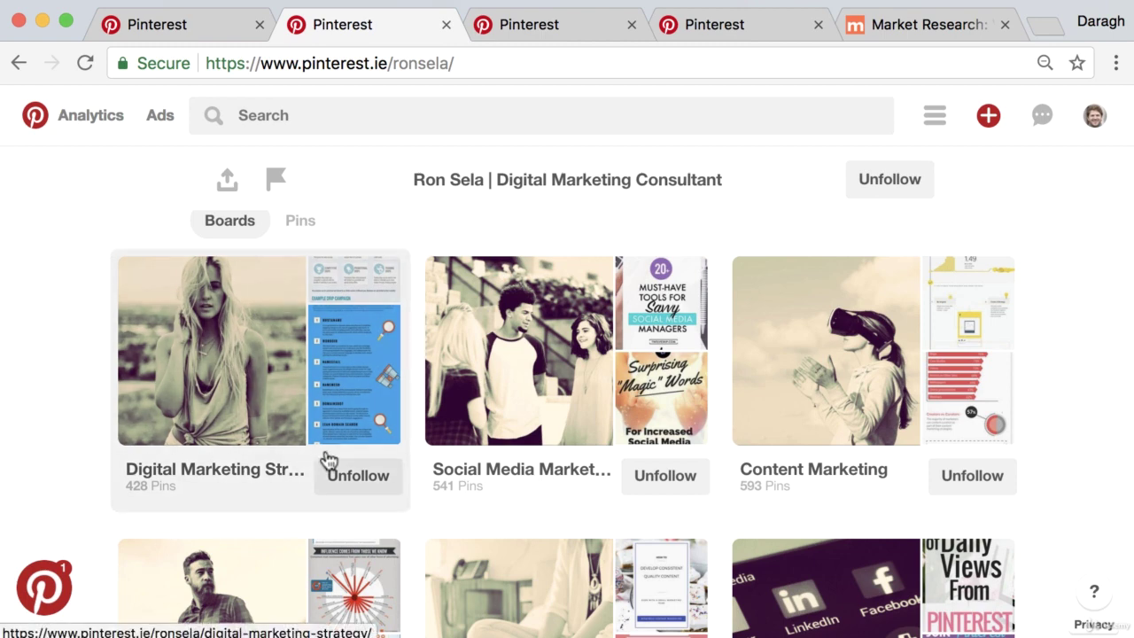
{"action": "scroll", "coordinate": [824, 483], "scroll_direction": "down", "scroll_amount": 4}
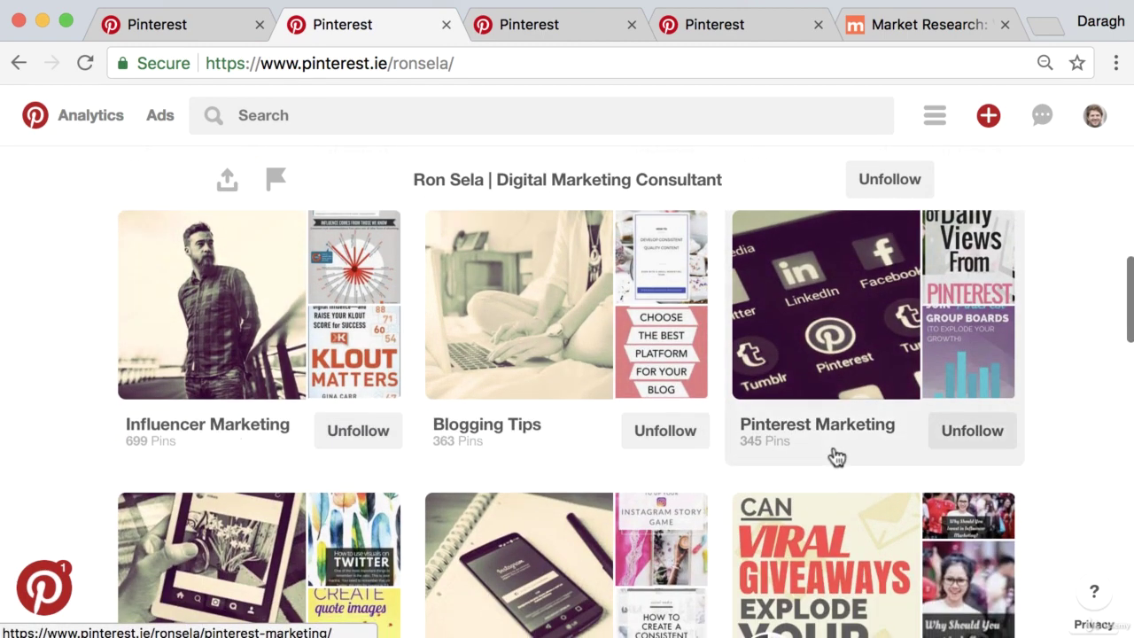
{"action": "scroll", "coordinate": [536, 440], "scroll_direction": "down", "scroll_amount": 2}
{"action": "scroll", "coordinate": [531, 443], "scroll_direction": "down", "scroll_amount": 3}
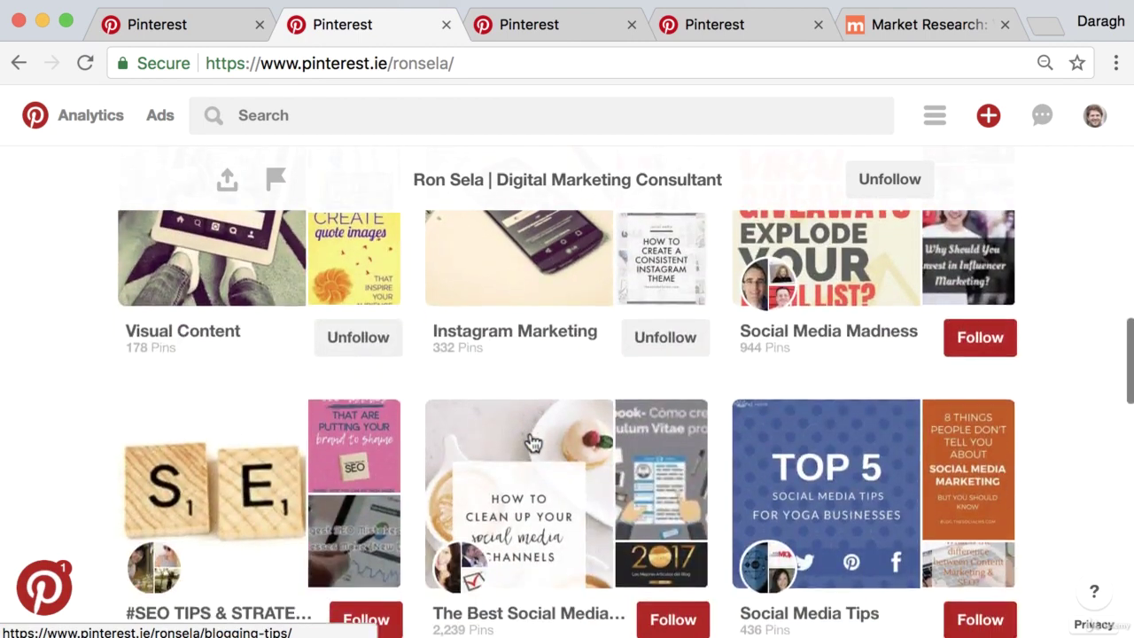
{"action": "scroll", "coordinate": [532, 443], "scroll_direction": "up", "scroll_amount": 10}
{"action": "scroll", "coordinate": [533, 443], "scroll_direction": "up", "scroll_amount": 3}
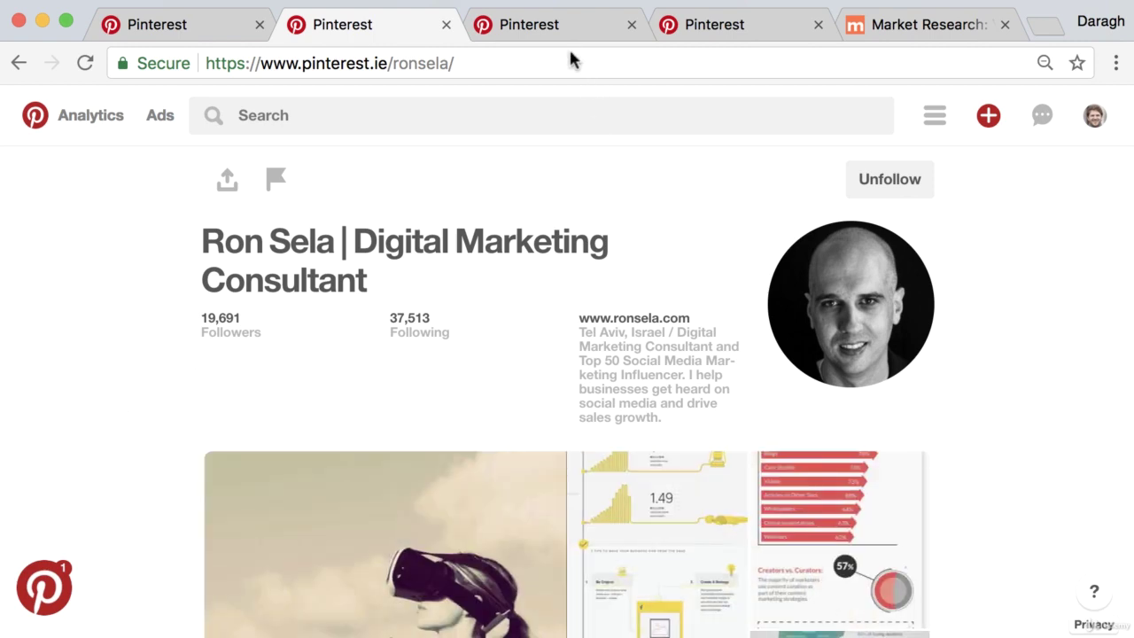
Step: Review the Moorea Seal profile and examine how its boards cover products, lifestyle themes and gift ideas by price
{"action": "left_click", "coordinate": [565, 29]}
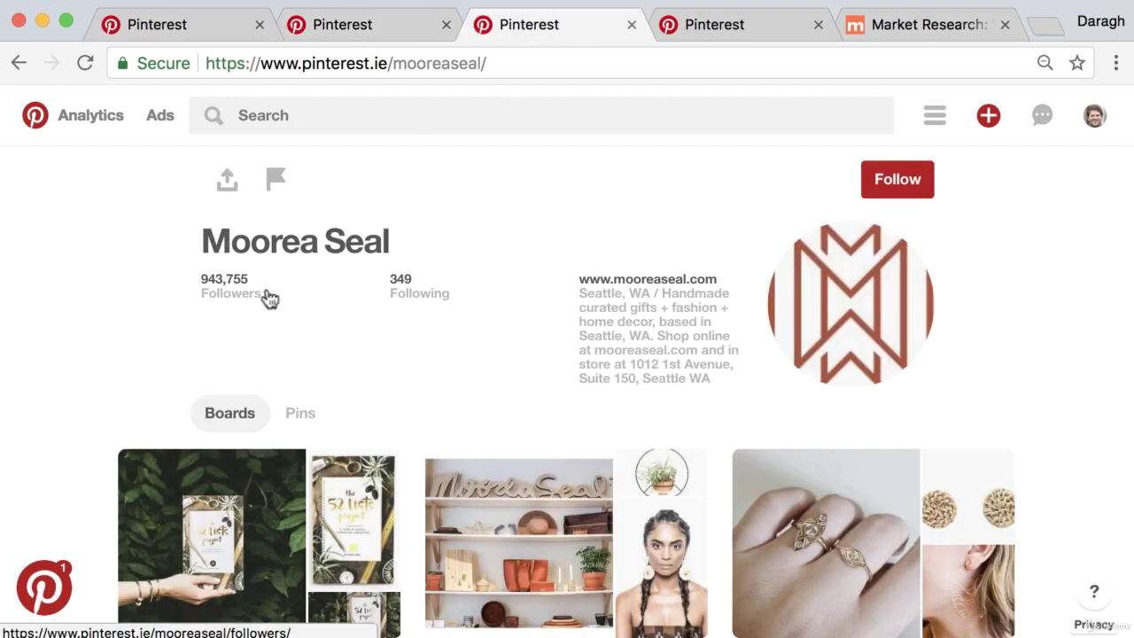
{"action": "scroll", "coordinate": [127, 302], "scroll_direction": "down", "scroll_amount": 5}
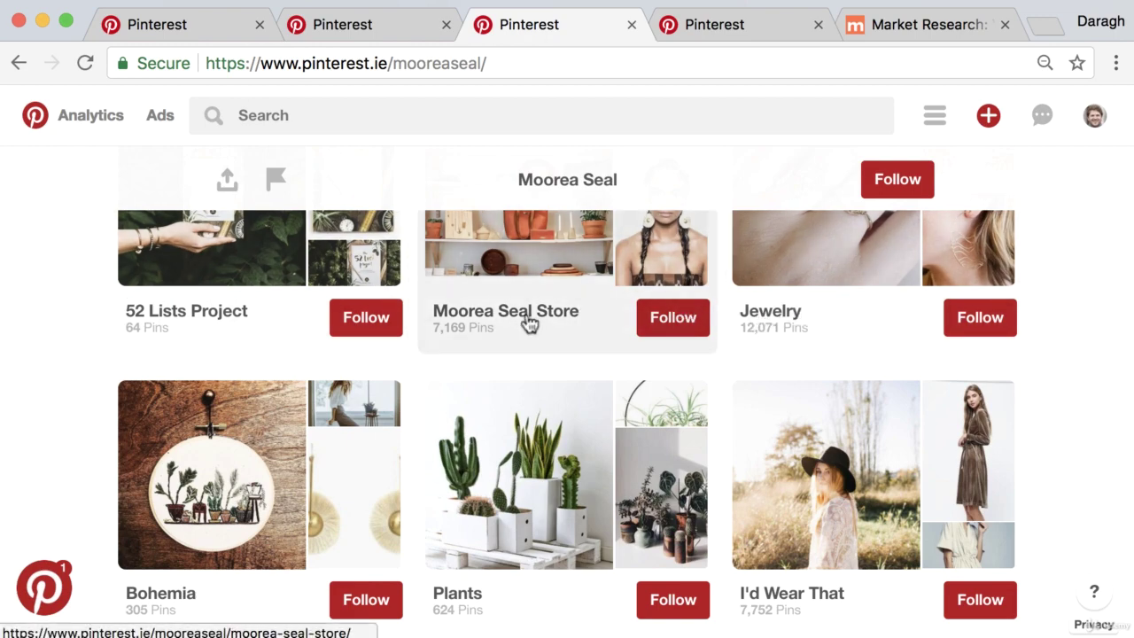
{"action": "scroll", "coordinate": [579, 350], "scroll_direction": "down", "scroll_amount": 3}
{"action": "scroll", "coordinate": [513, 368], "scroll_direction": "down", "scroll_amount": 1}
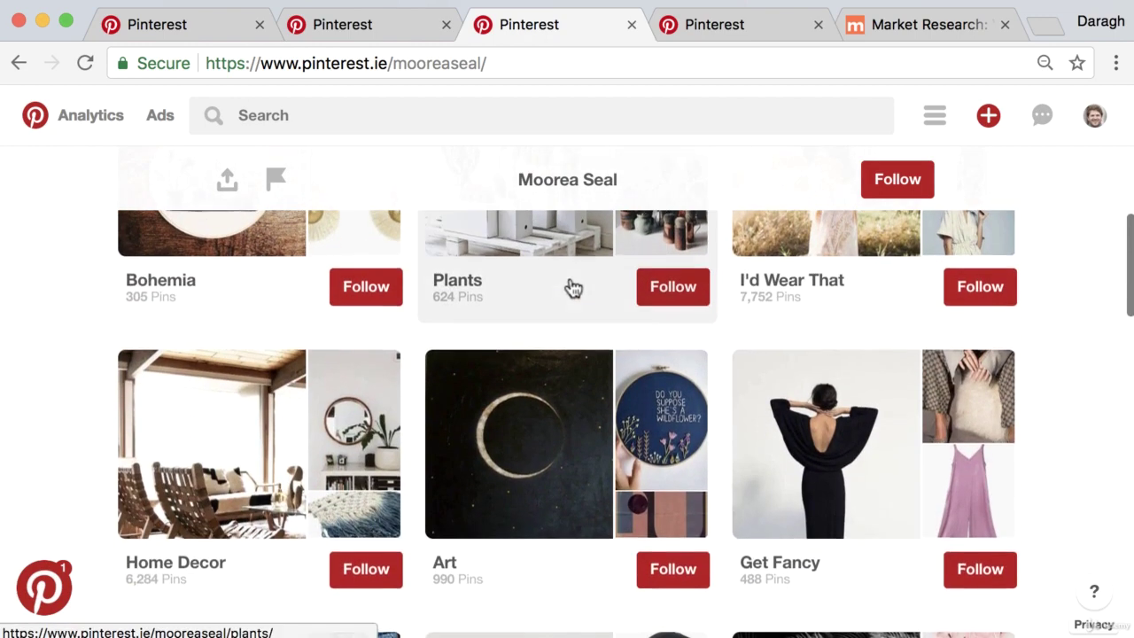
{"action": "scroll", "coordinate": [301, 521], "scroll_direction": "down", "scroll_amount": 4}
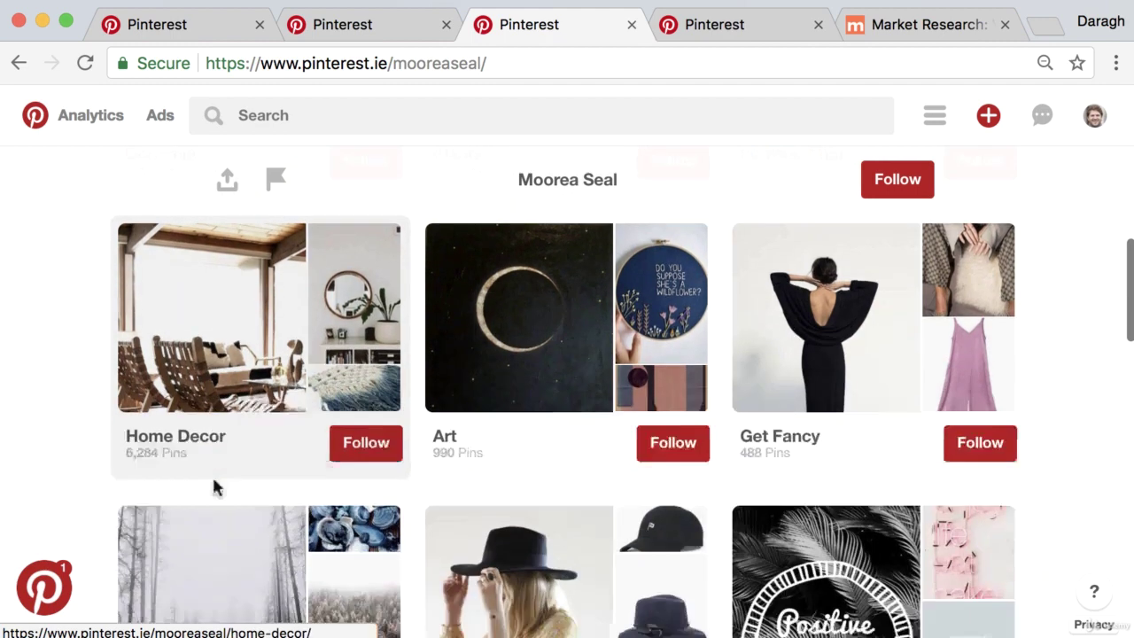
{"action": "scroll", "coordinate": [750, 474], "scroll_direction": "down", "scroll_amount": 1}
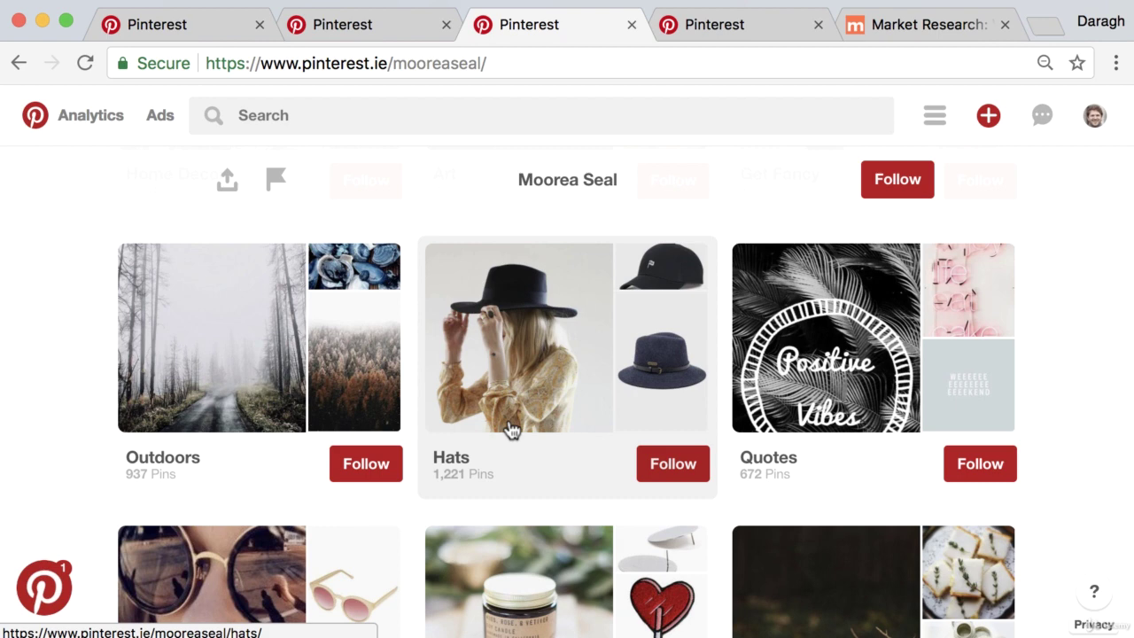
{"action": "scroll", "coordinate": [580, 425], "scroll_direction": "down", "scroll_amount": 5}
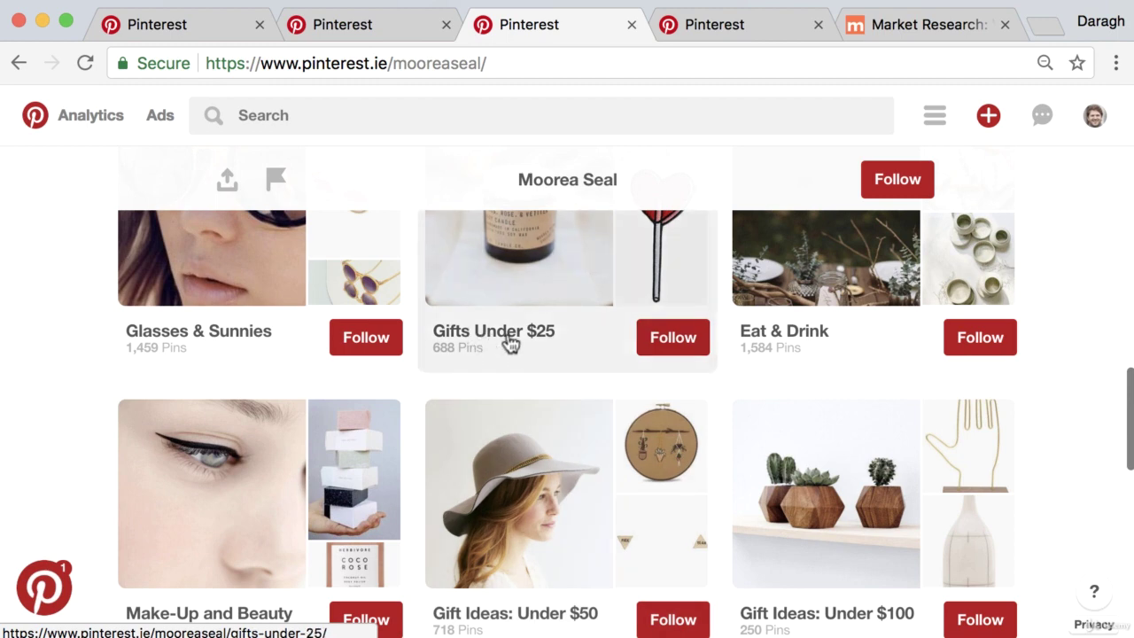
{"action": "scroll", "coordinate": [553, 437], "scroll_direction": "down", "scroll_amount": 1}
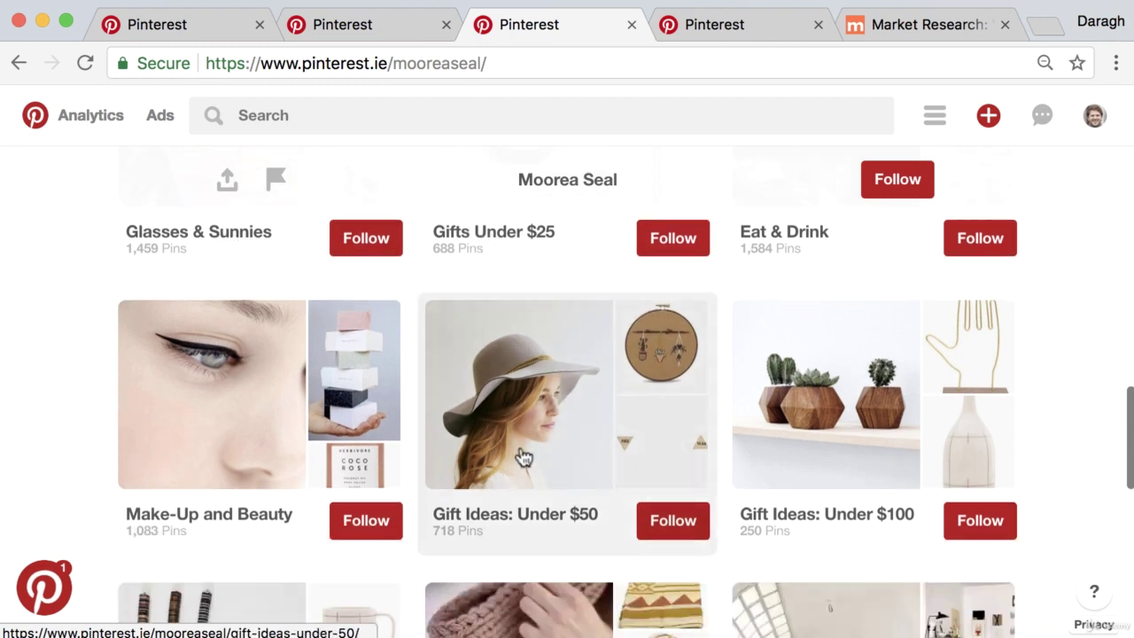
{"action": "scroll", "coordinate": [519, 455], "scroll_direction": "down", "scroll_amount": 2}
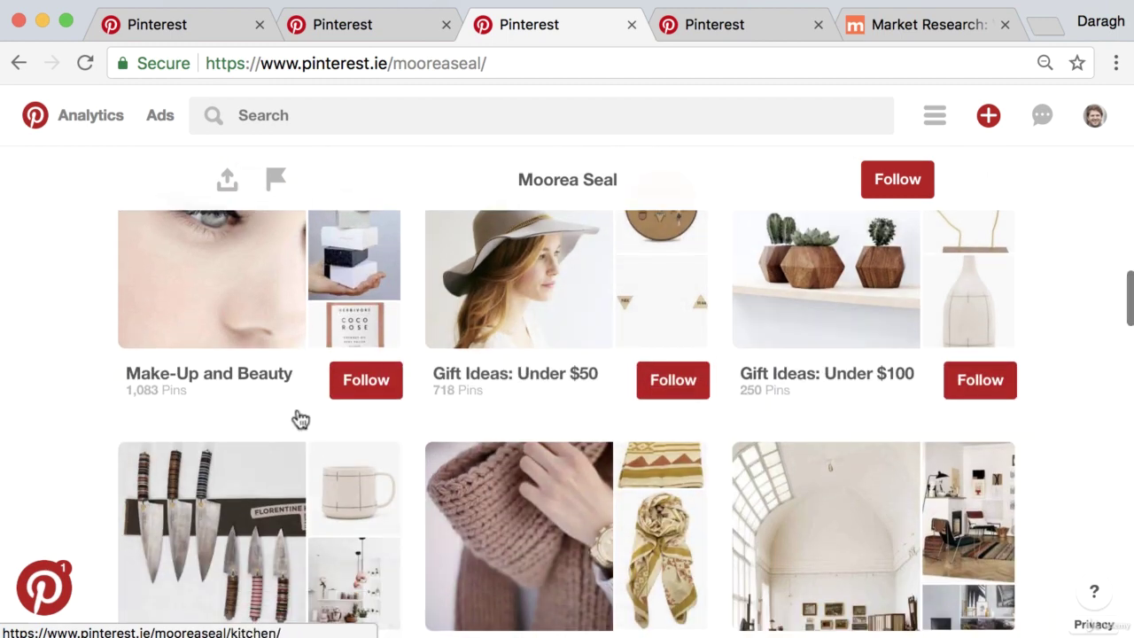
{"action": "scroll", "coordinate": [496, 549], "scroll_direction": "down", "scroll_amount": 2}
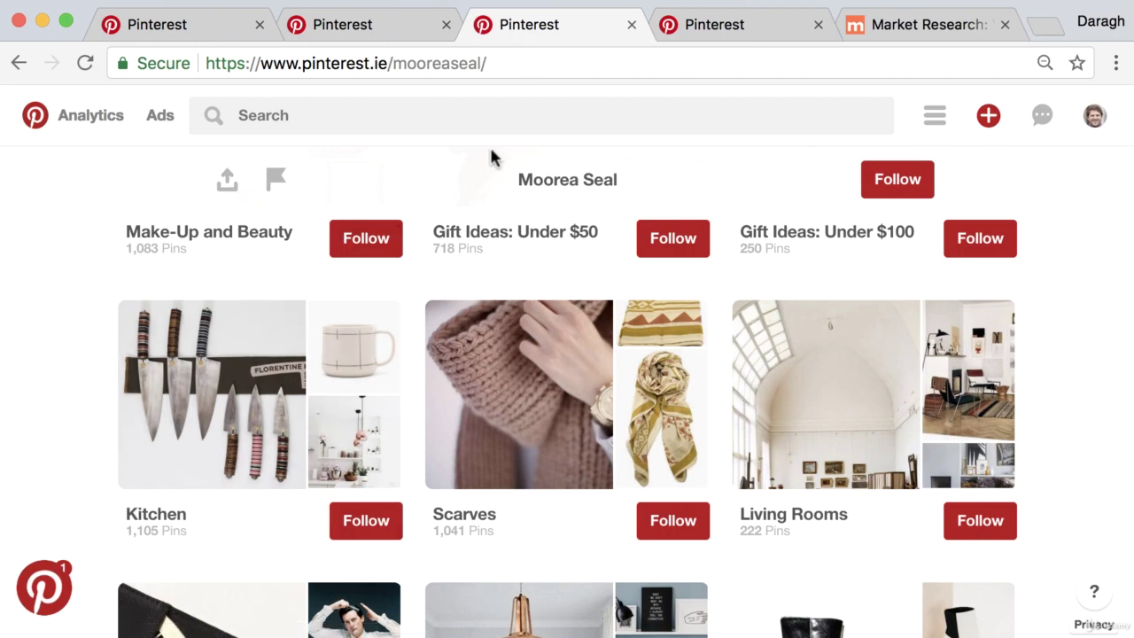
{"action": "scroll", "coordinate": [549, 273], "scroll_direction": "up", "scroll_amount": 2}
{"action": "scroll", "coordinate": [549, 273], "scroll_direction": "up", "scroll_amount": 8}
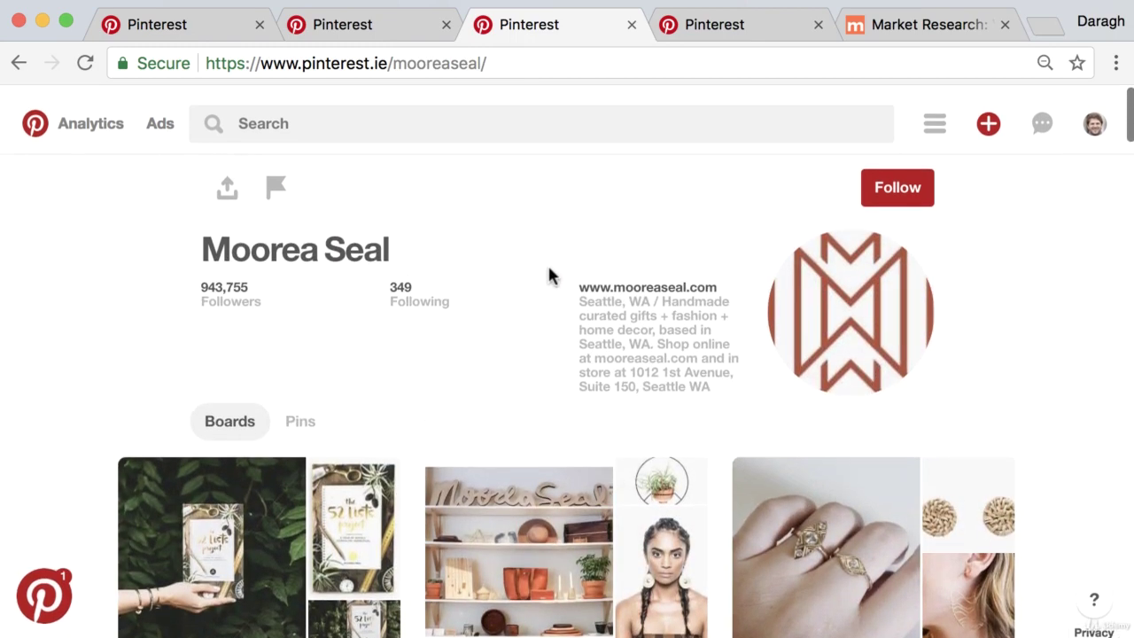
{"action": "scroll", "coordinate": [543, 330], "scroll_direction": "down", "scroll_amount": 2}
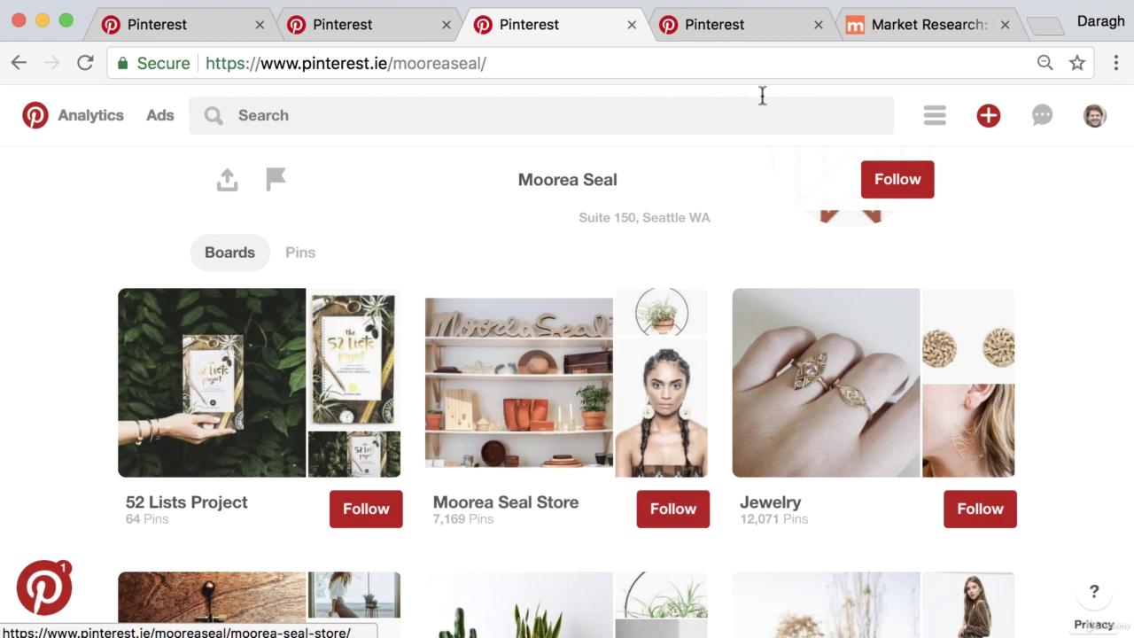
Step: Examine the Pinch of Yum profile and how its boards are divided into recipe and meal categories
{"action": "left_click", "coordinate": [750, 26]}
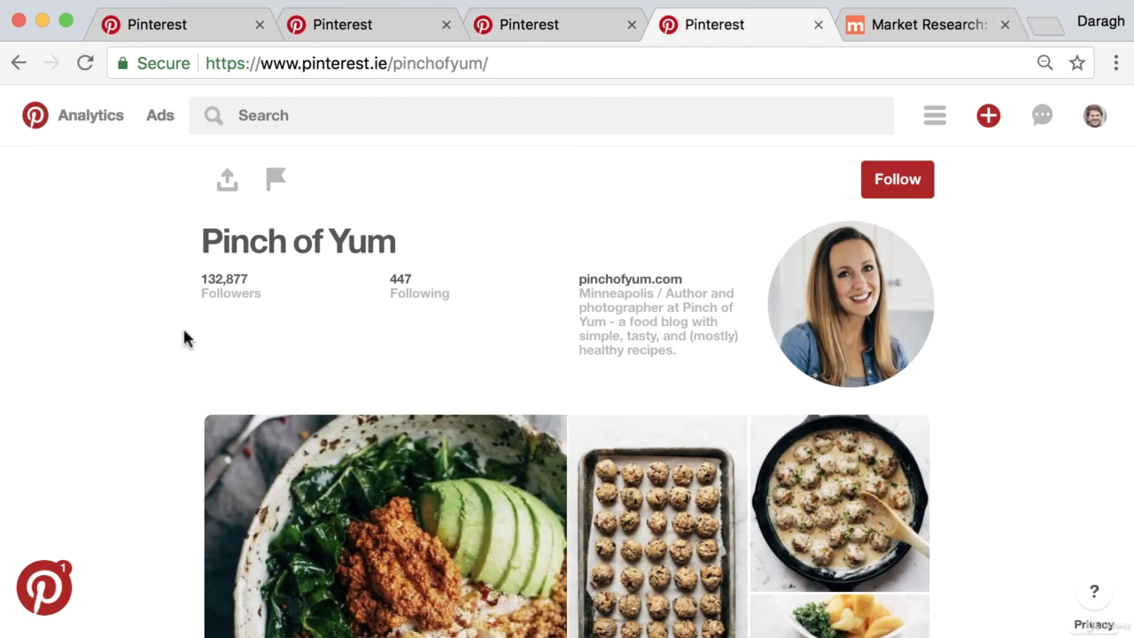
{"action": "scroll", "coordinate": [177, 381], "scroll_direction": "down", "scroll_amount": 10}
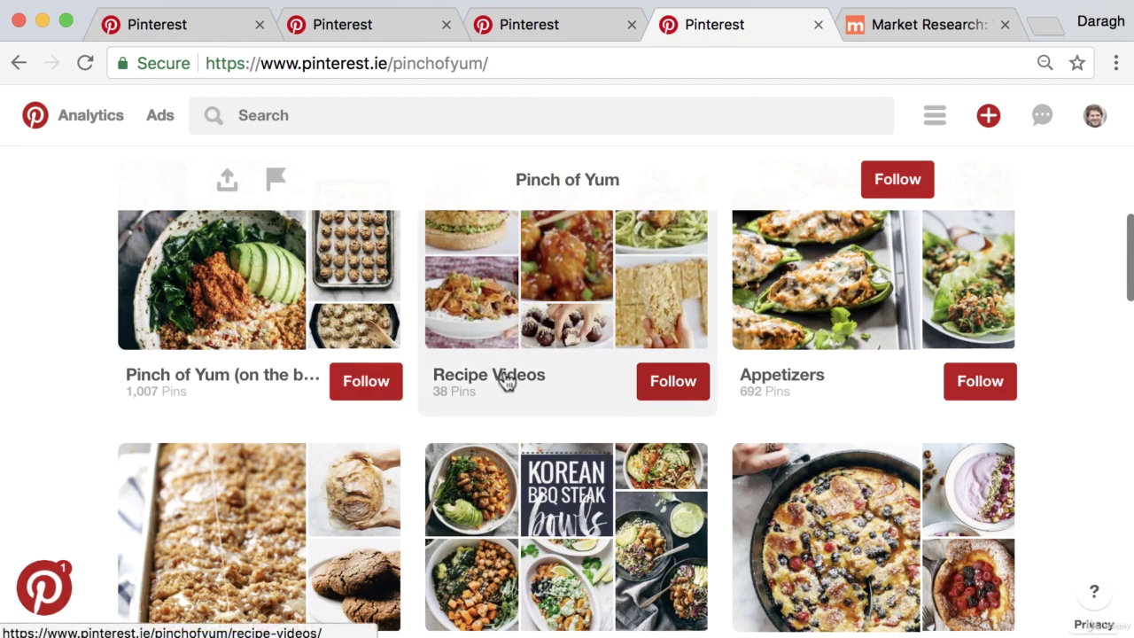
{"action": "scroll", "coordinate": [266, 407], "scroll_direction": "down", "scroll_amount": 5}
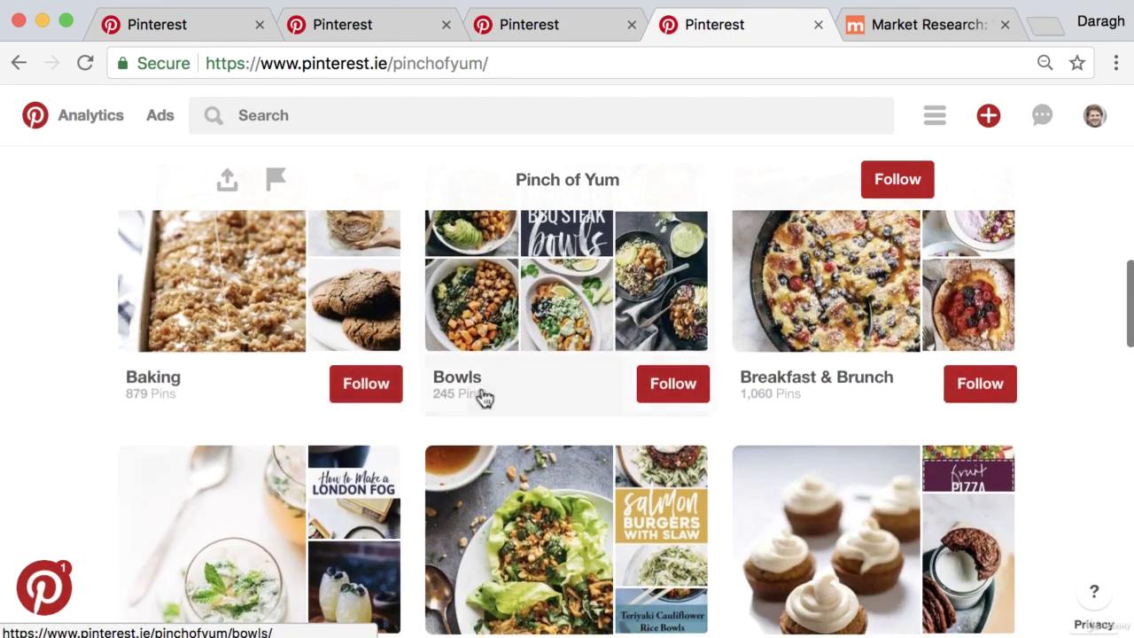
{"action": "scroll", "coordinate": [550, 424], "scroll_direction": "down", "scroll_amount": 5}
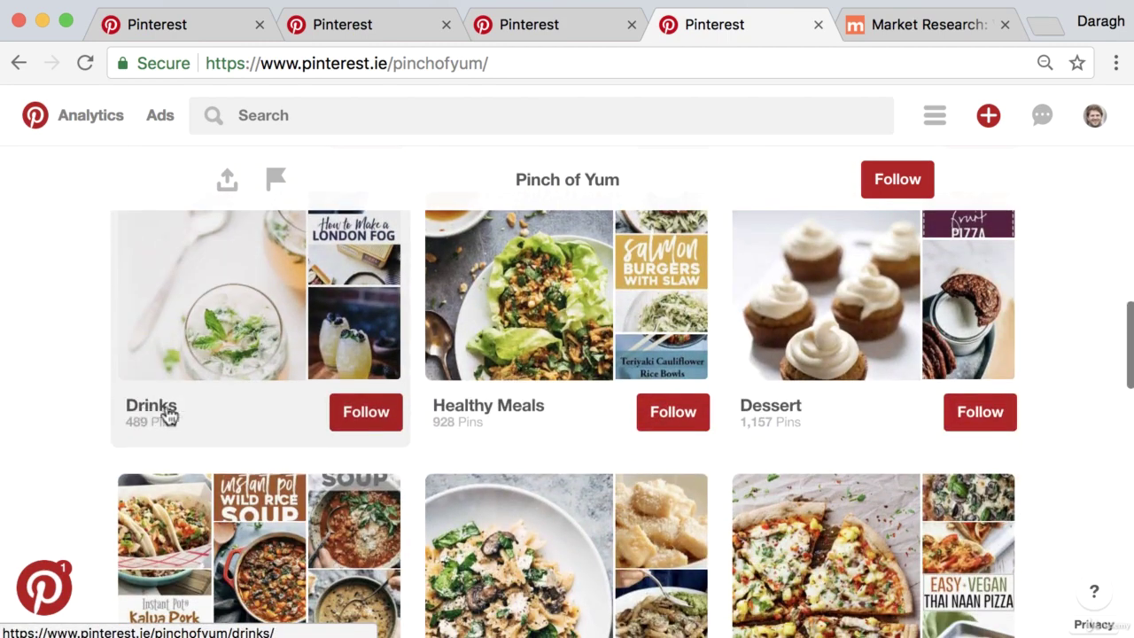
{"action": "scroll", "coordinate": [718, 435], "scroll_direction": "down", "scroll_amount": 5}
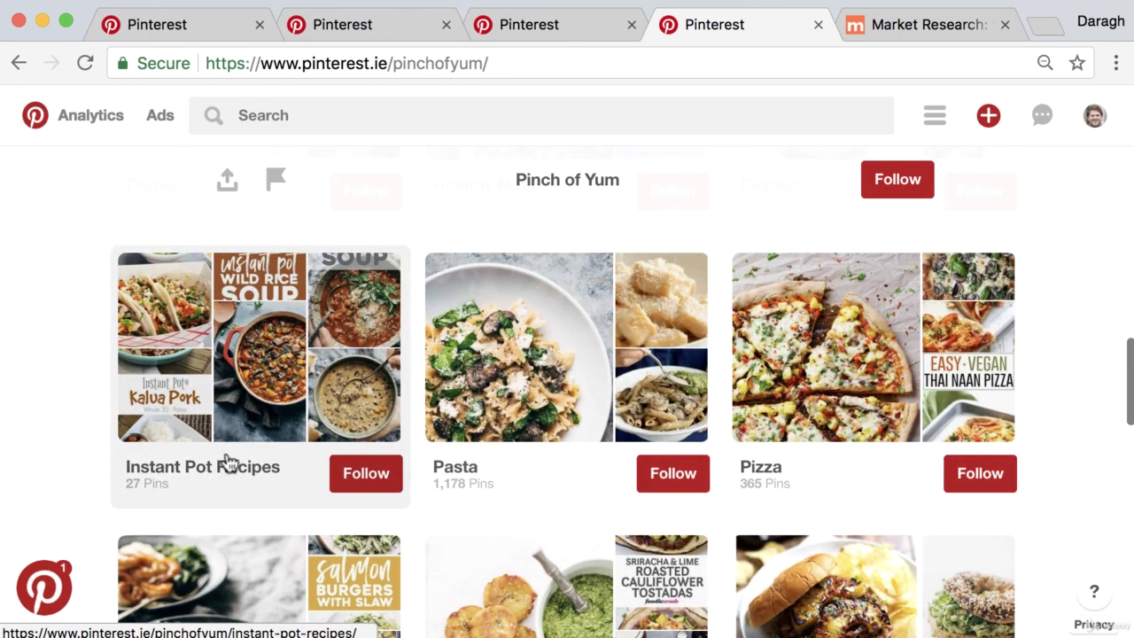
{"action": "scroll", "coordinate": [228, 463], "scroll_direction": "up", "scroll_amount": 10}
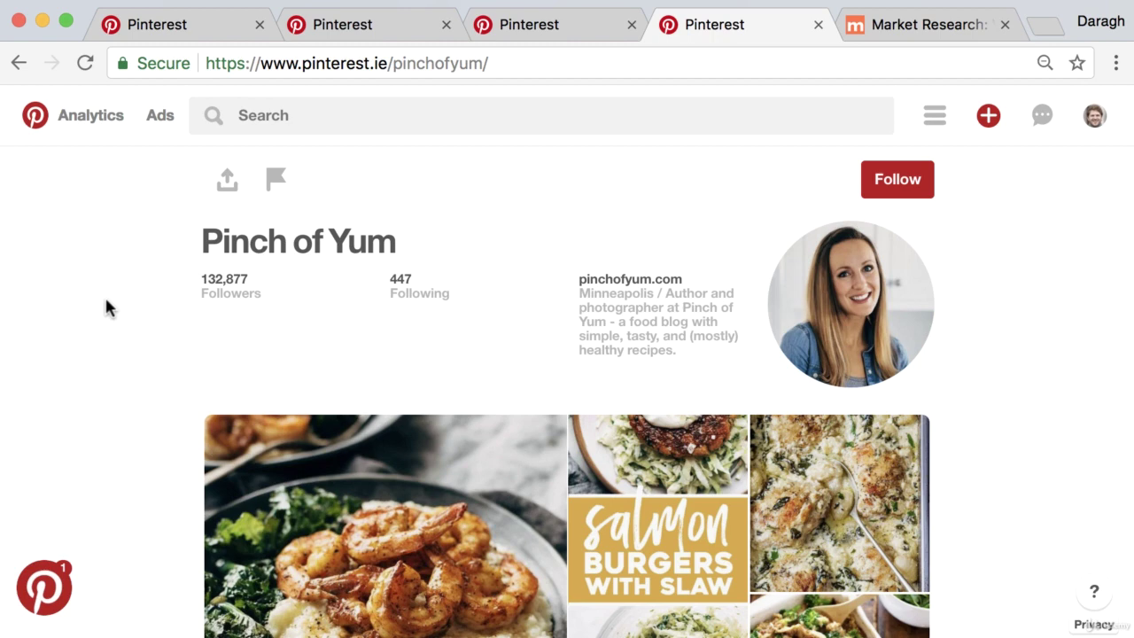
Step: Revisit the digital marketing consultant's profile from your own profile and review the board topics again
{"action": "left_click", "coordinate": [224, 29]}
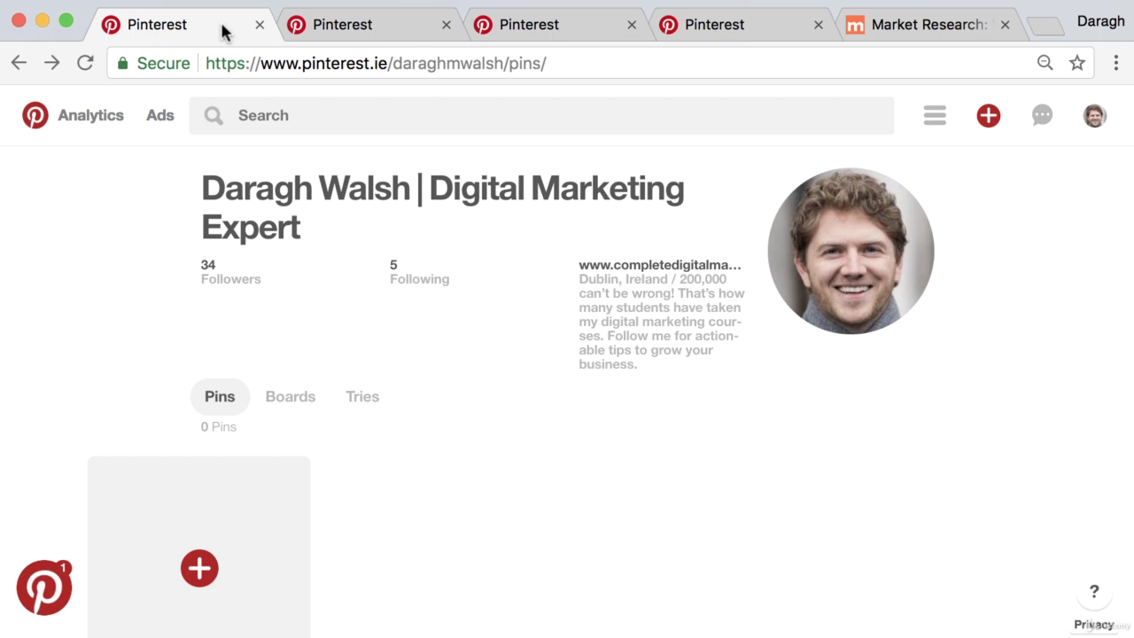
{"action": "left_click", "coordinate": [295, 25]}
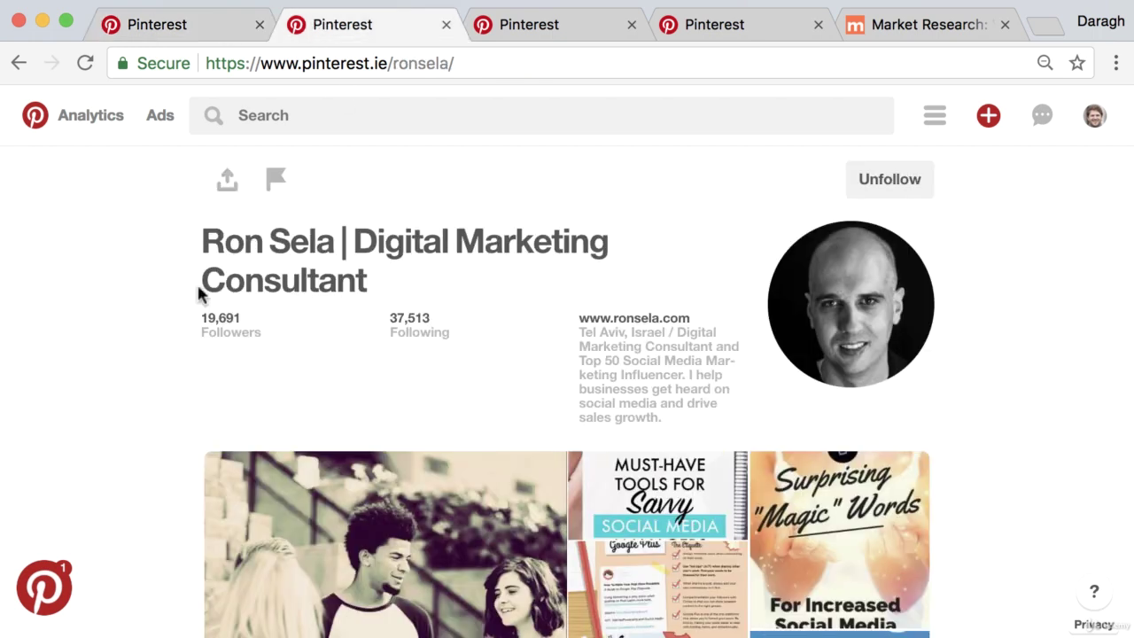
{"action": "scroll", "coordinate": [198, 297], "scroll_direction": "down", "scroll_amount": 10}
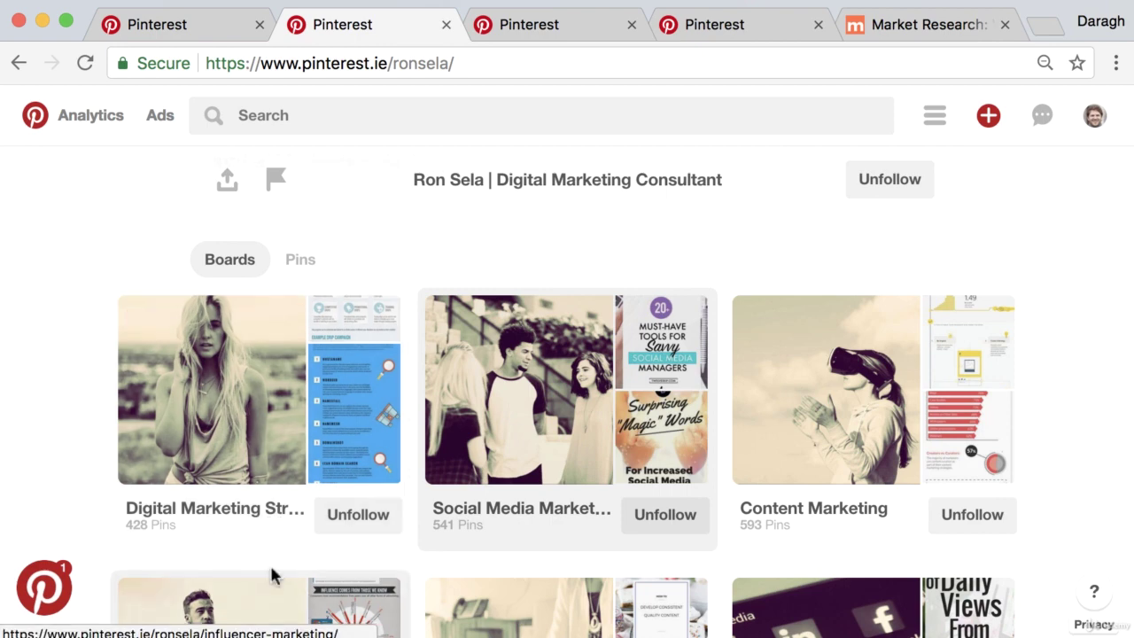
Step: From your own profile, search Pinterest for "digital marketing" and narrow the results with the Strategy suggestion
{"action": "left_click", "coordinate": [221, 26]}
{"action": "left_click", "coordinate": [280, 122]}
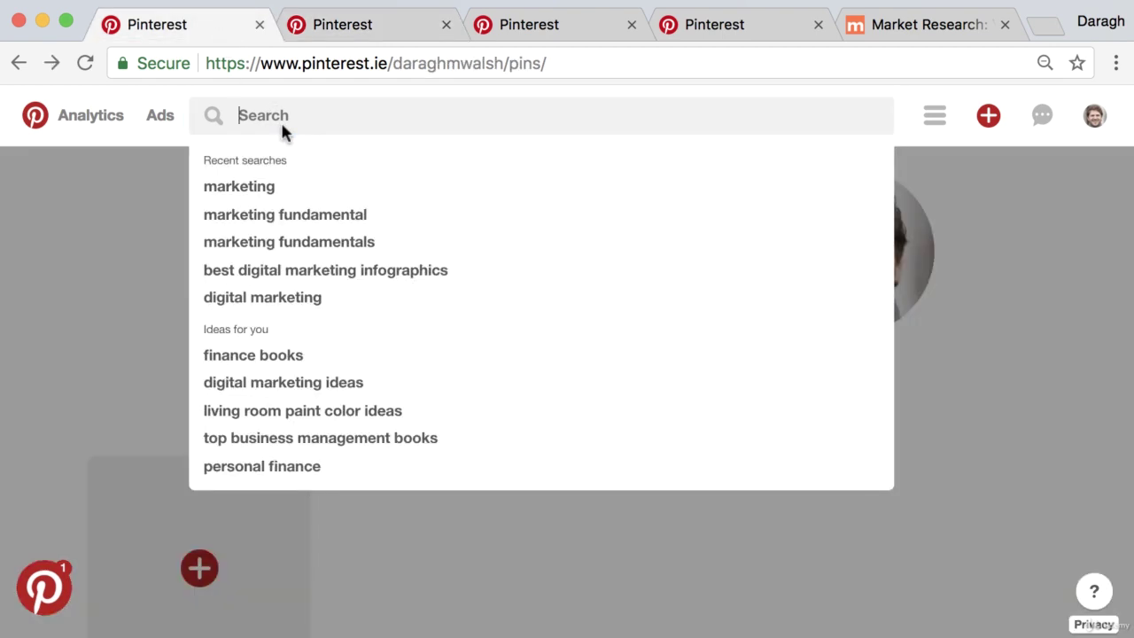
{"action": "type", "text": "Dii"}
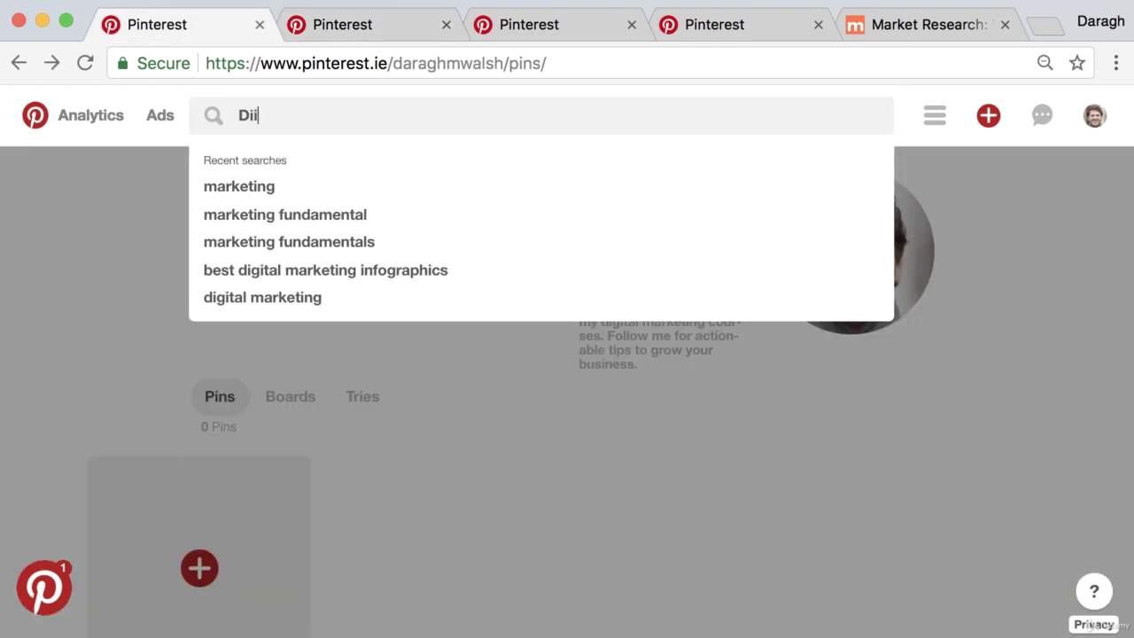
{"action": "key", "text": "BackSpace"}
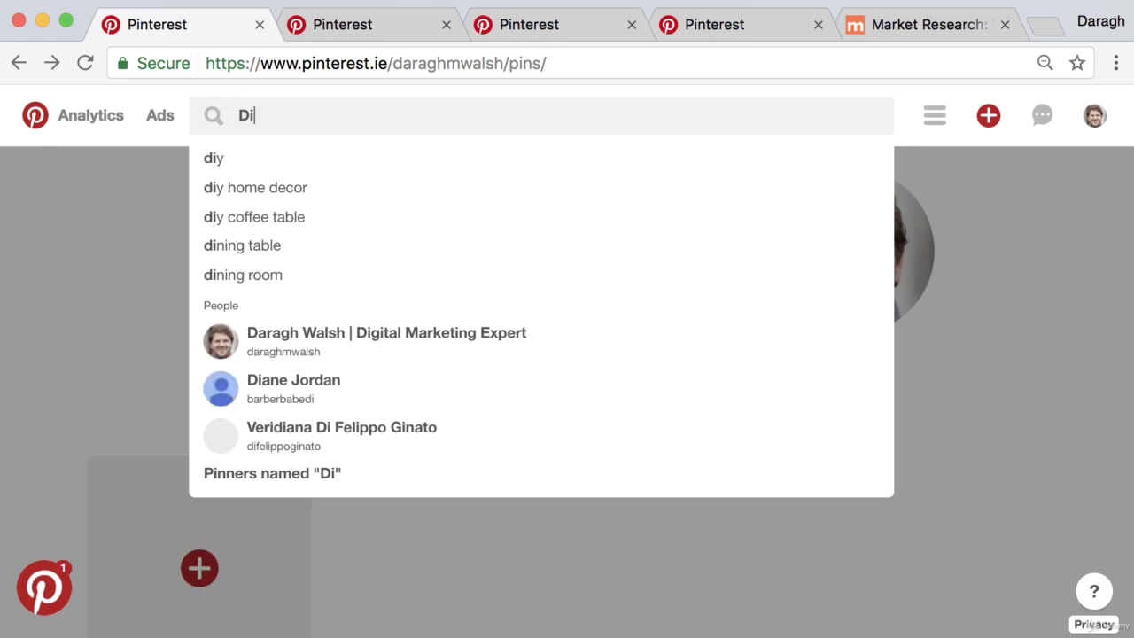
{"action": "type", "text": "gital marketing"}
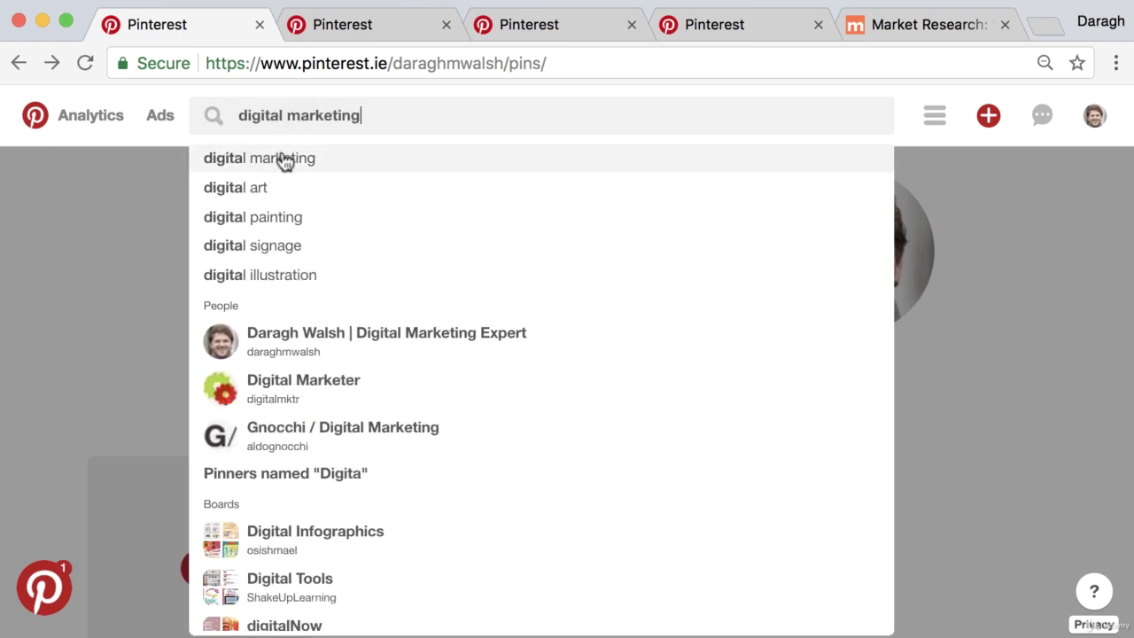
{"action": "left_click", "coordinate": [283, 159]}
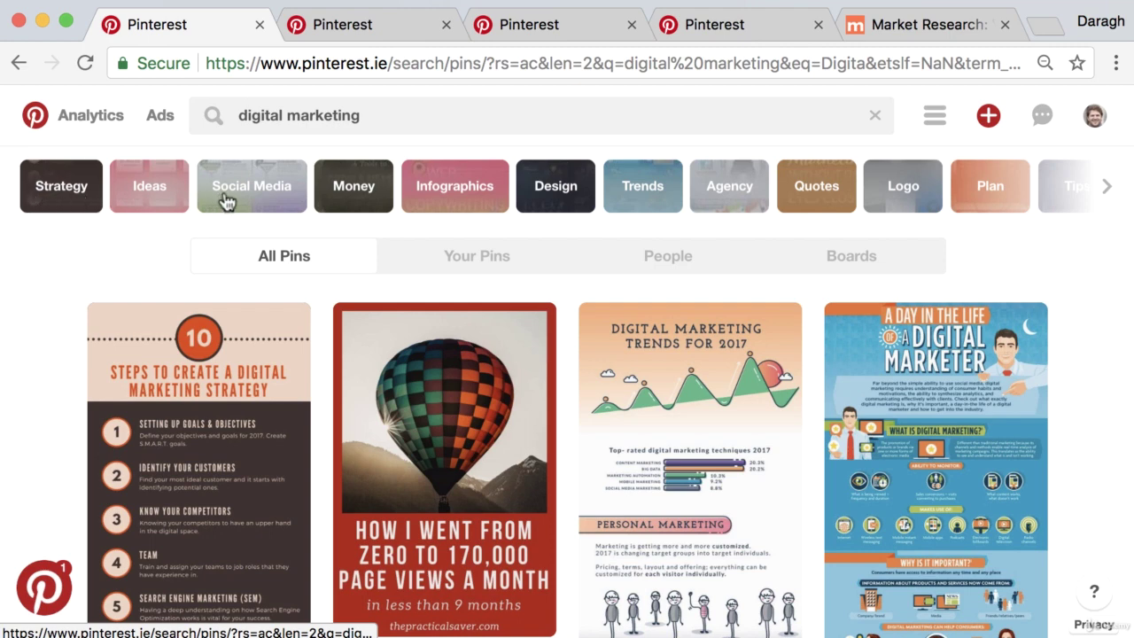
{"action": "left_click", "coordinate": [64, 199]}
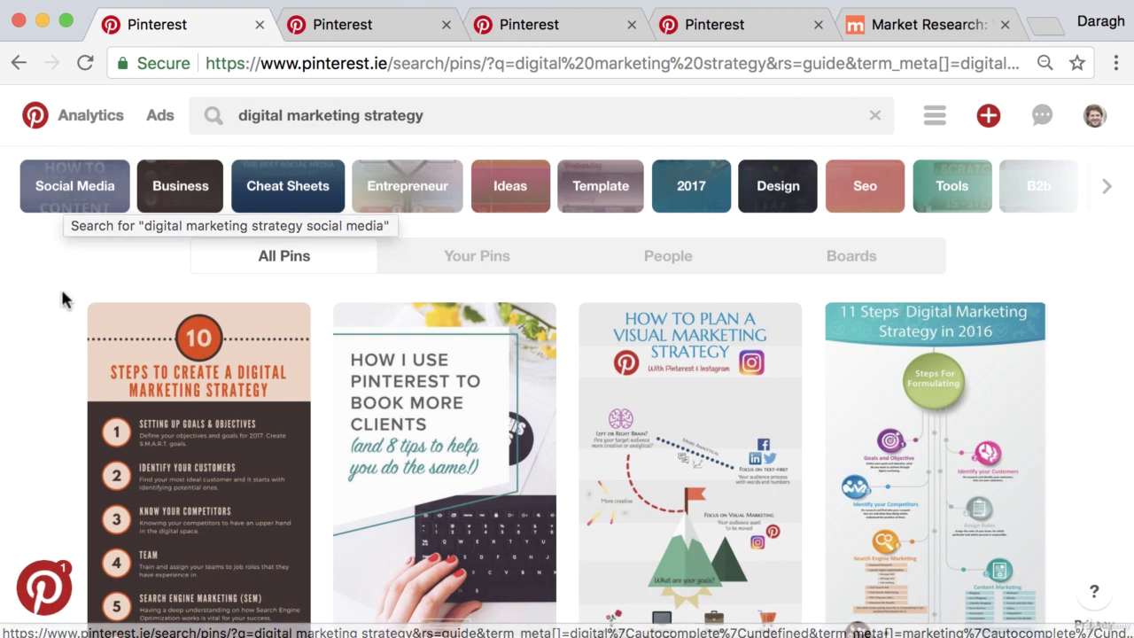
Step: Limit the "digital marketing strategy" results to boards and look over the matching boards and search suggestions
{"action": "left_click", "coordinate": [868, 257]}
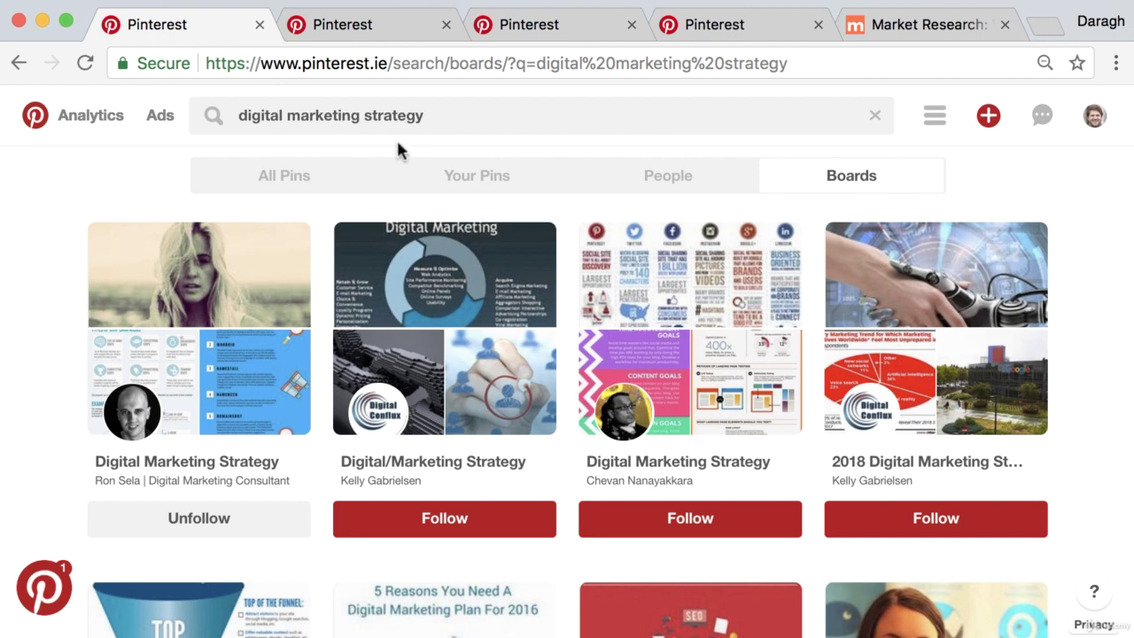
{"action": "scroll", "coordinate": [398, 151], "scroll_direction": "down", "scroll_amount": 1}
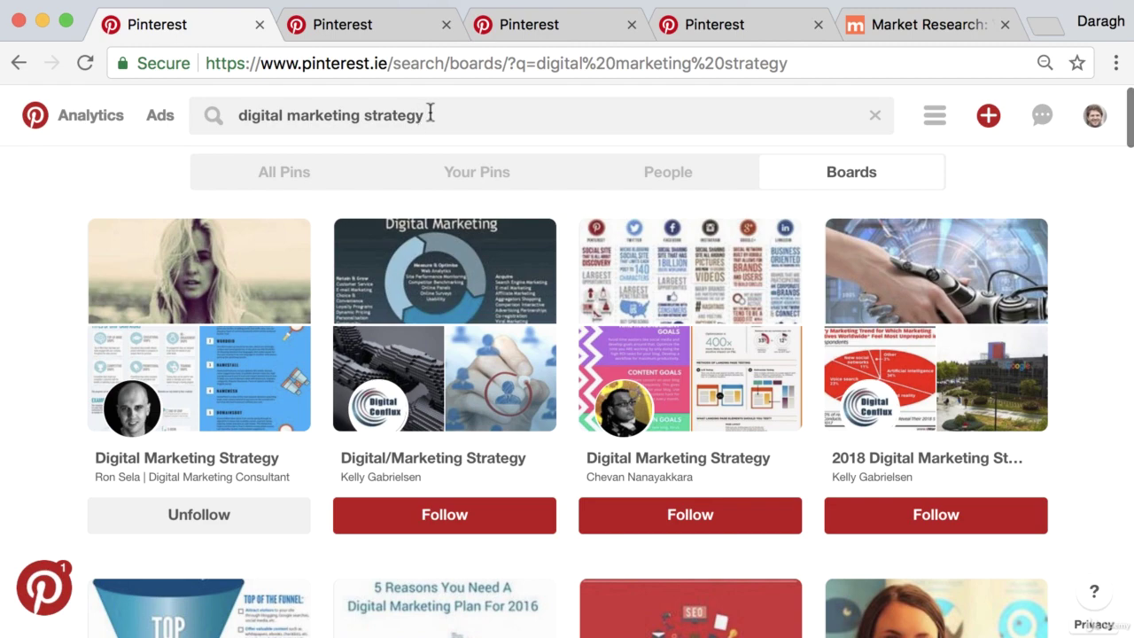
{"action": "left_click_drag", "start_coordinate": [428, 115], "coordinate": [364, 115]}
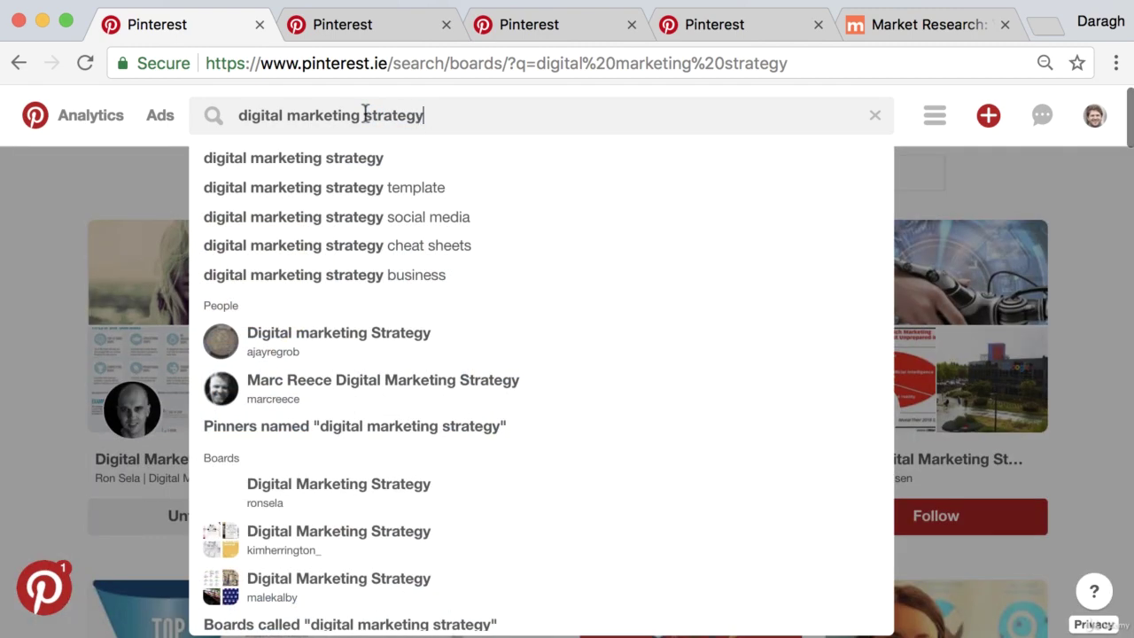
{"action": "scroll", "coordinate": [365, 115], "scroll_direction": "down", "scroll_amount": 2}
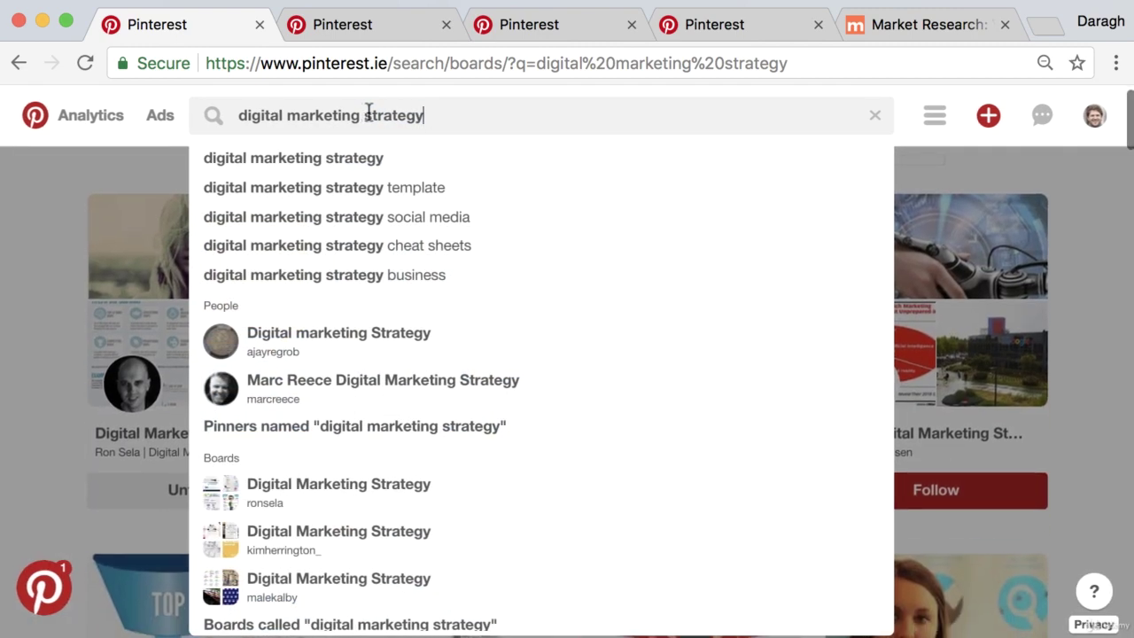
{"action": "left_click", "coordinate": [62, 237]}
{"action": "scroll", "coordinate": [709, 222], "scroll_direction": "up", "scroll_amount": 1}
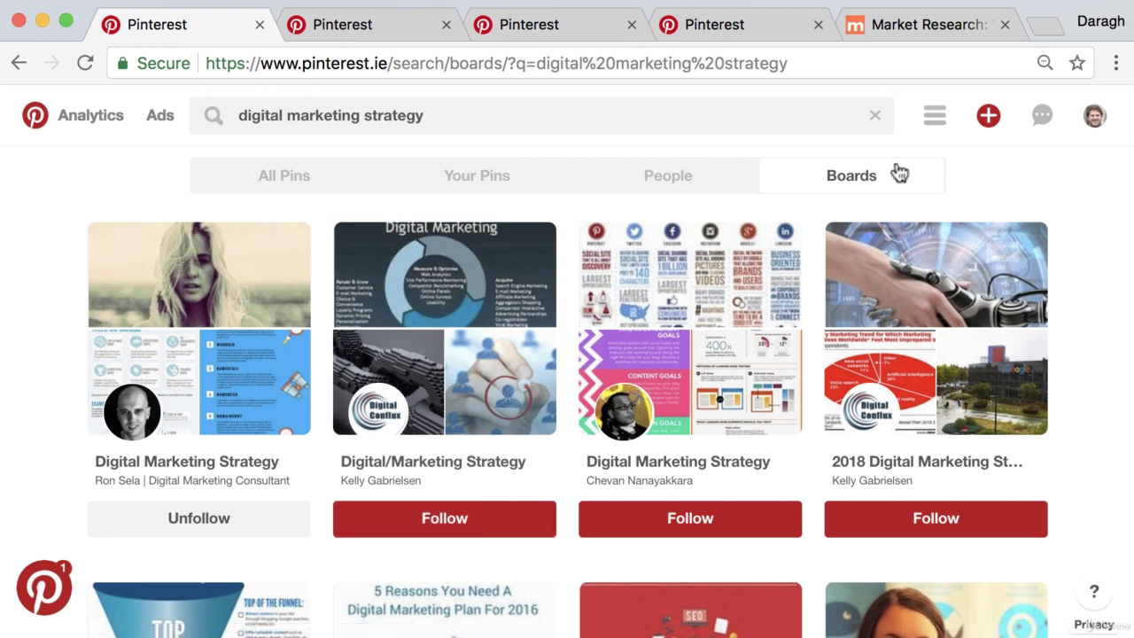
{"action": "left_click", "coordinate": [1089, 124]}
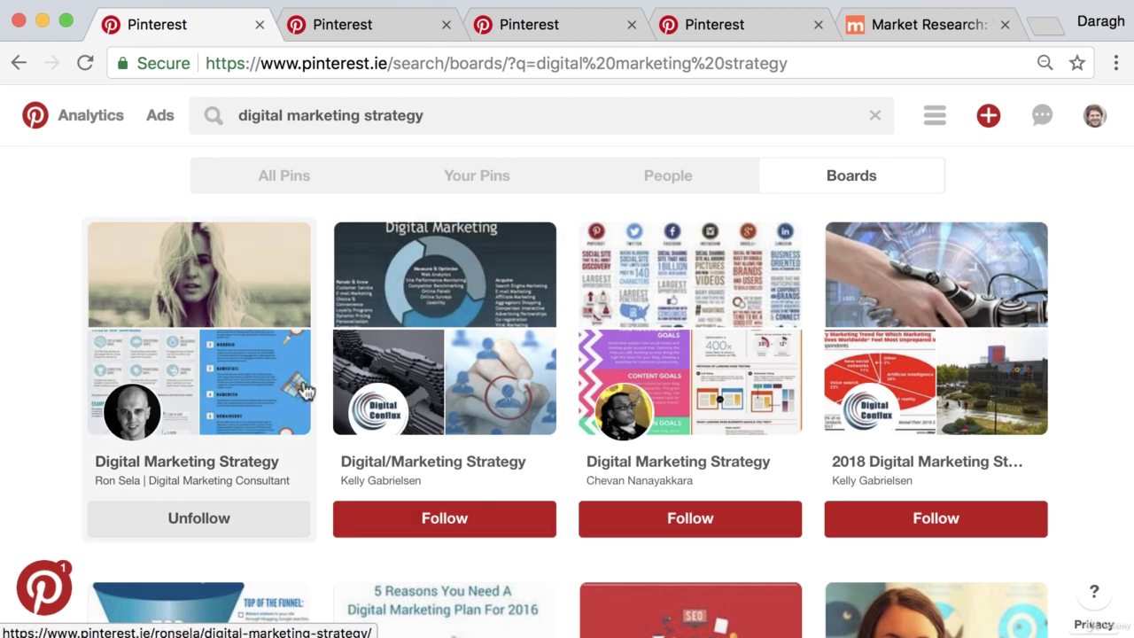
Step: Open the digital marketing consultant's Digital Marketing Strategy board and review its title, follower count and description
{"action": "left_click", "coordinate": [194, 427]}
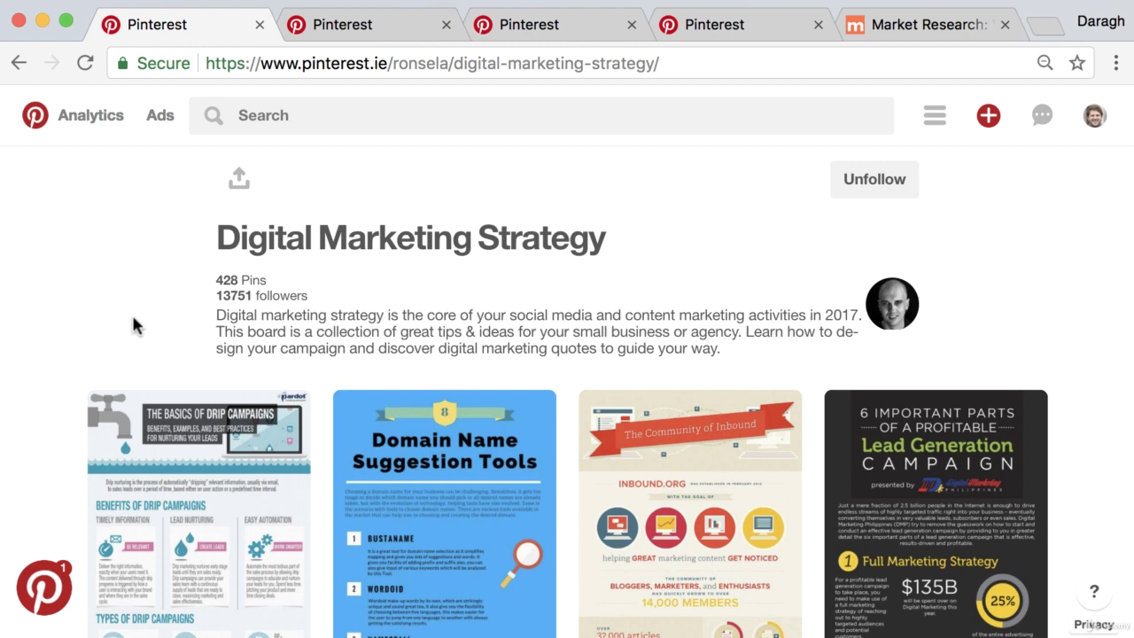
{"action": "scroll", "coordinate": [139, 326], "scroll_direction": "down", "scroll_amount": 3}
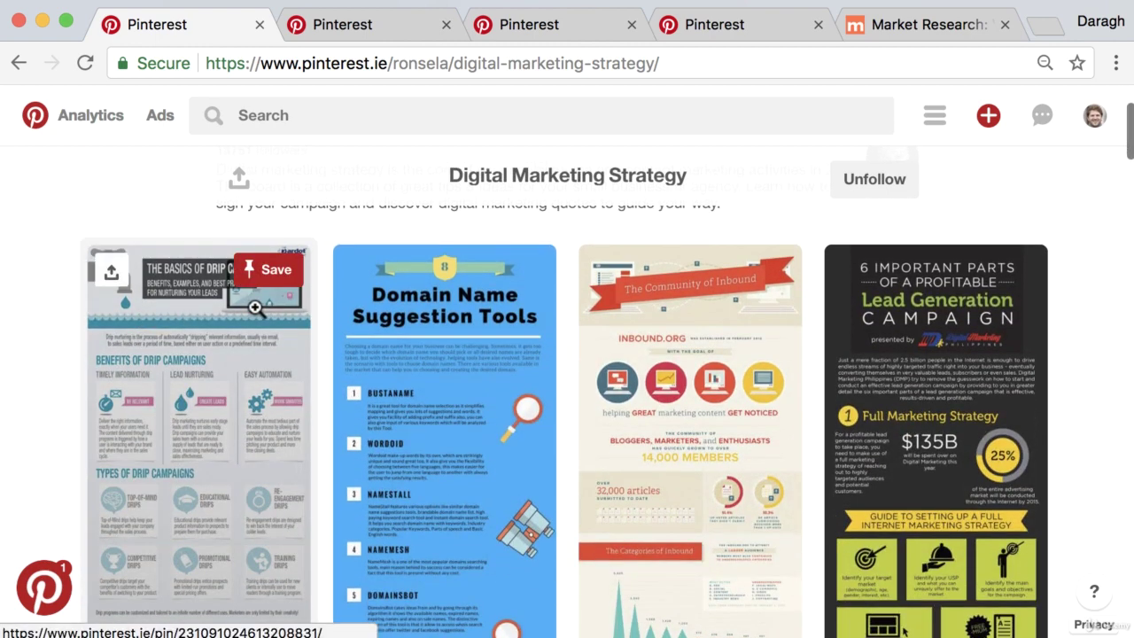
{"action": "scroll", "coordinate": [270, 309], "scroll_direction": "up", "scroll_amount": 3}
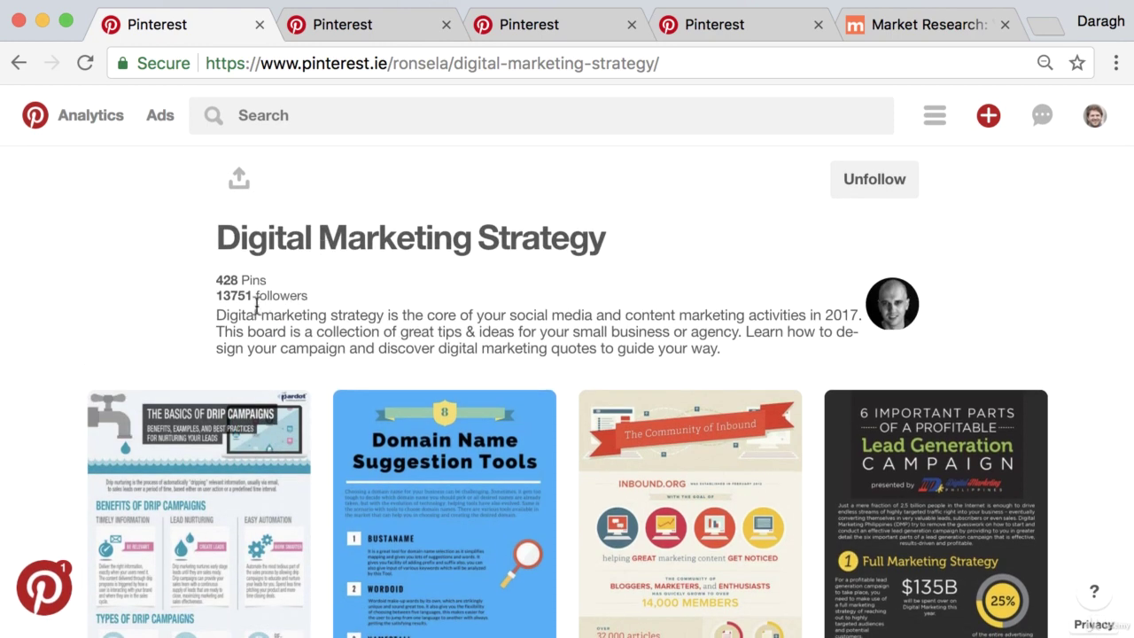
{"action": "scroll", "coordinate": [257, 301], "scroll_direction": "down", "scroll_amount": 1}
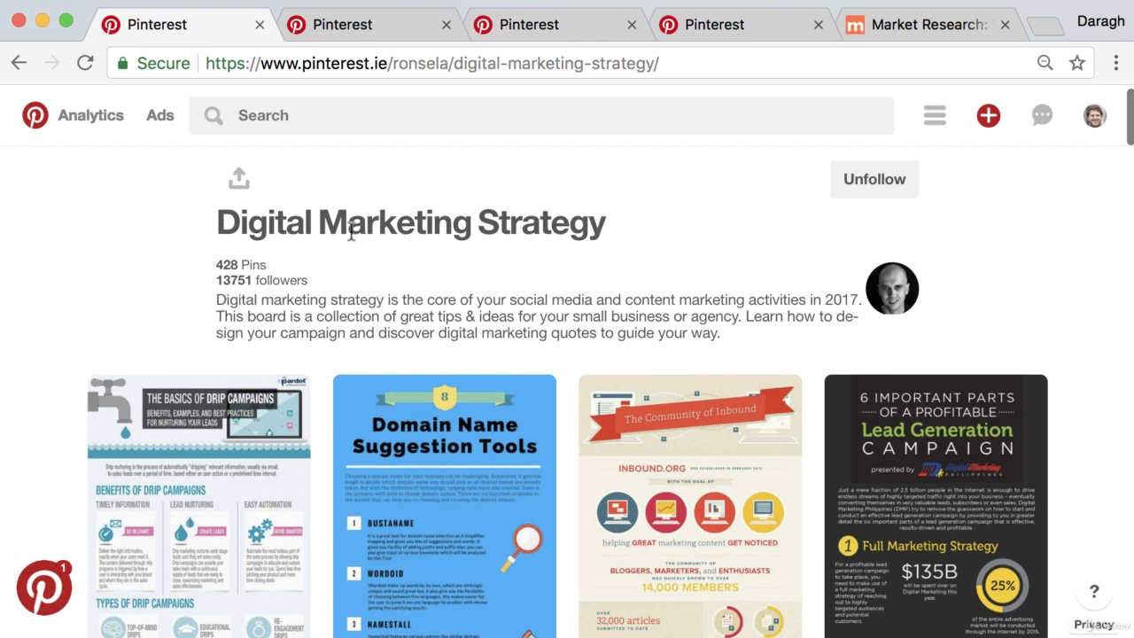
{"action": "left_click_drag", "start_coordinate": [224, 227], "coordinate": [601, 228]}
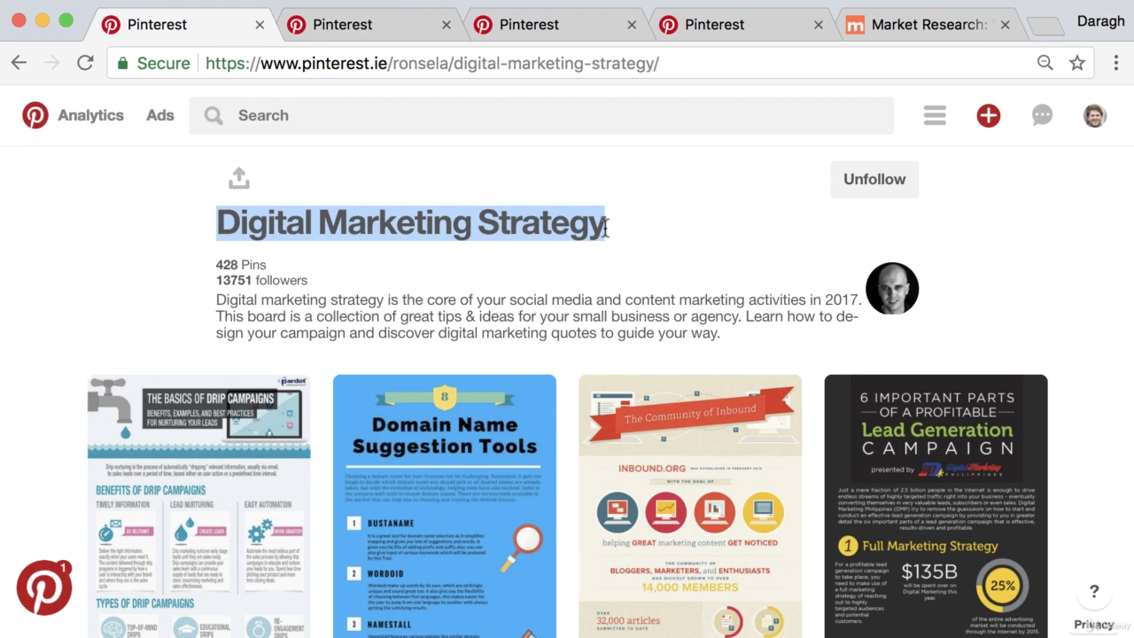
{"action": "left_click", "coordinate": [143, 318]}
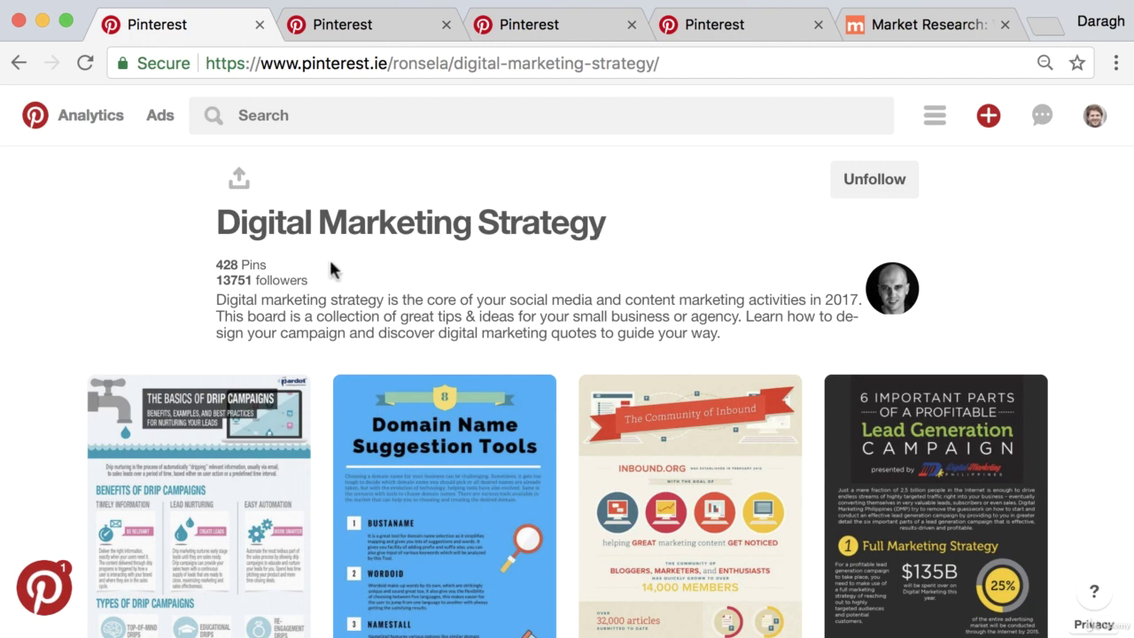
Step: Browse the pins on the Digital Marketing Strategy board to examine what content it collects, and return to its header
{"action": "scroll", "coordinate": [106, 295], "scroll_direction": "down", "scroll_amount": 5}
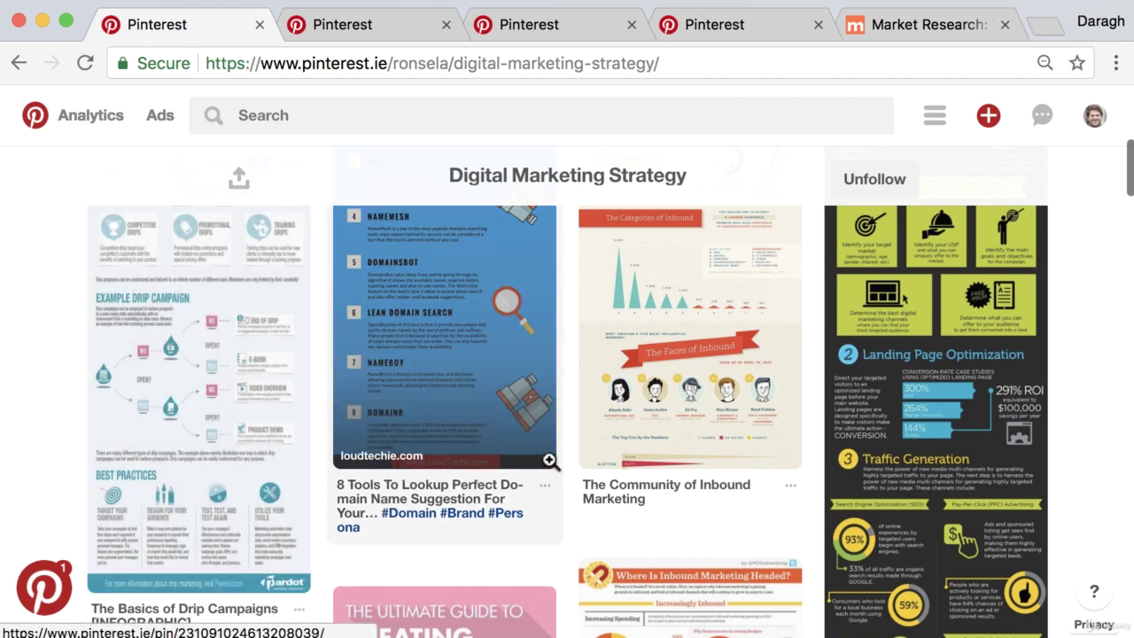
{"action": "scroll", "coordinate": [626, 469], "scroll_direction": "down", "scroll_amount": 3}
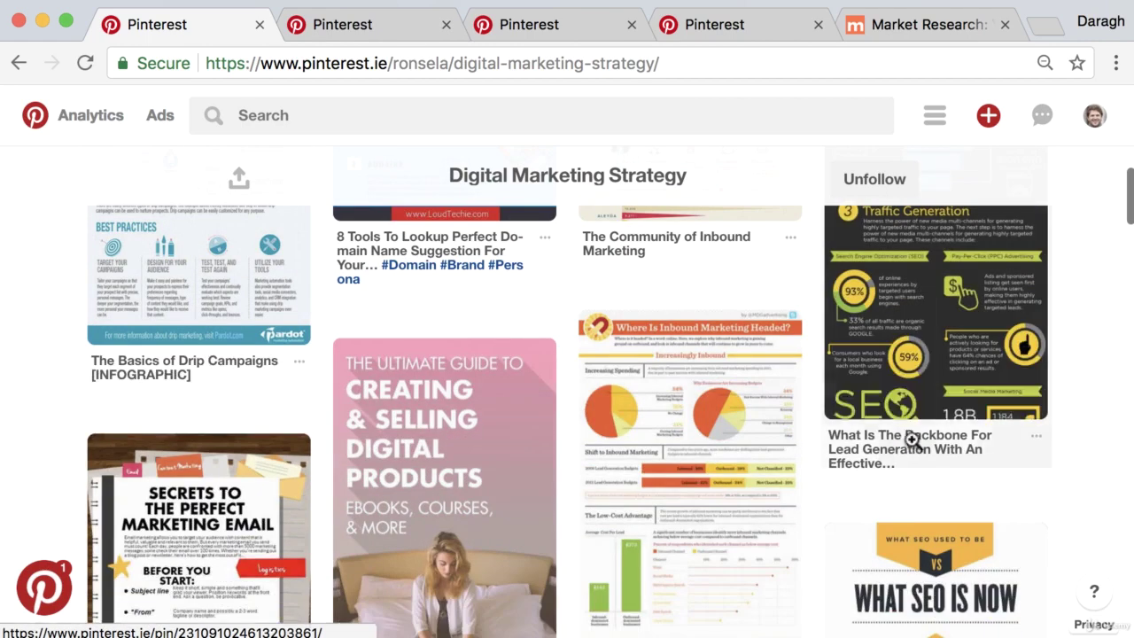
{"action": "scroll", "coordinate": [741, 488], "scroll_direction": "down", "scroll_amount": 3}
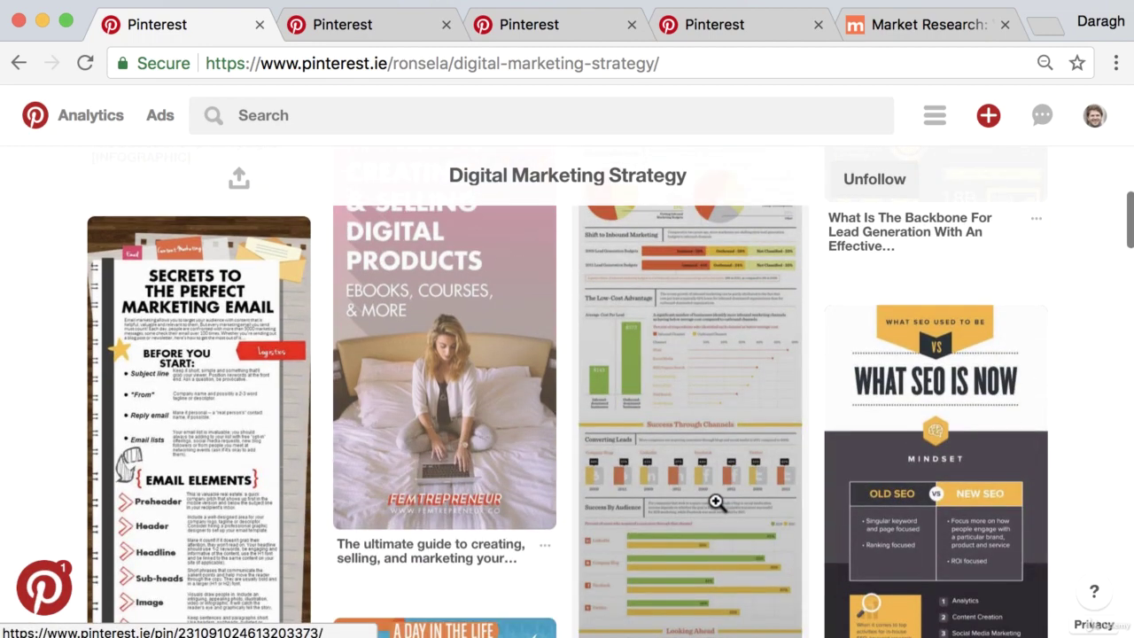
{"action": "scroll", "coordinate": [716, 502], "scroll_direction": "down", "scroll_amount": 2}
{"action": "scroll", "coordinate": [709, 510], "scroll_direction": "down", "scroll_amount": 1}
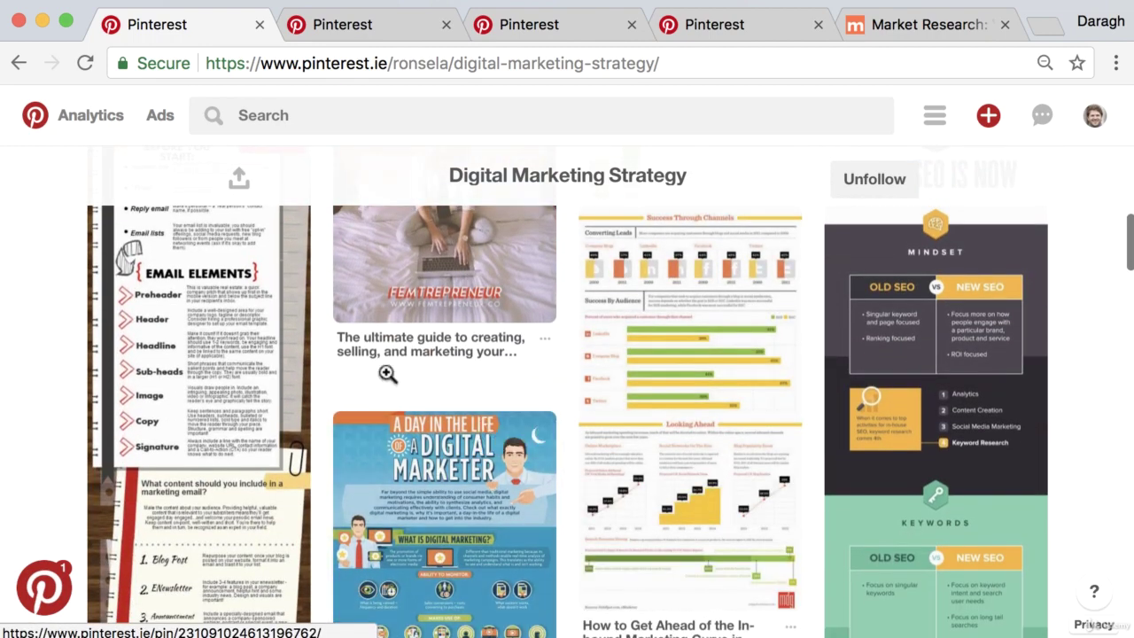
{"action": "scroll", "coordinate": [226, 353], "scroll_direction": "up", "scroll_amount": 10}
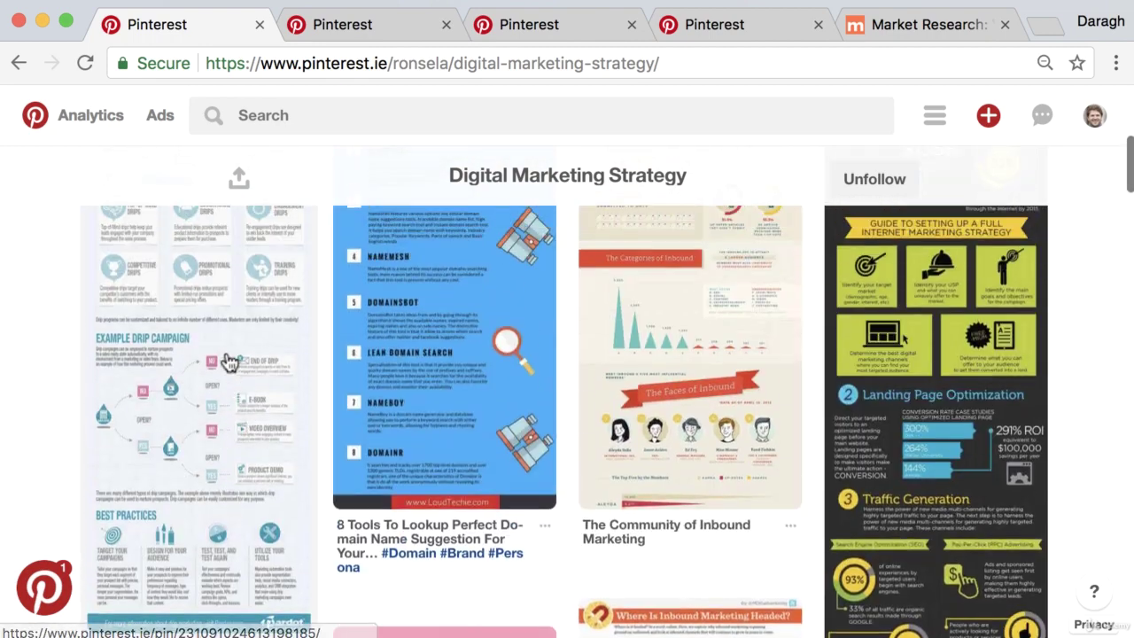
{"action": "scroll", "coordinate": [229, 355], "scroll_direction": "down", "scroll_amount": 1}
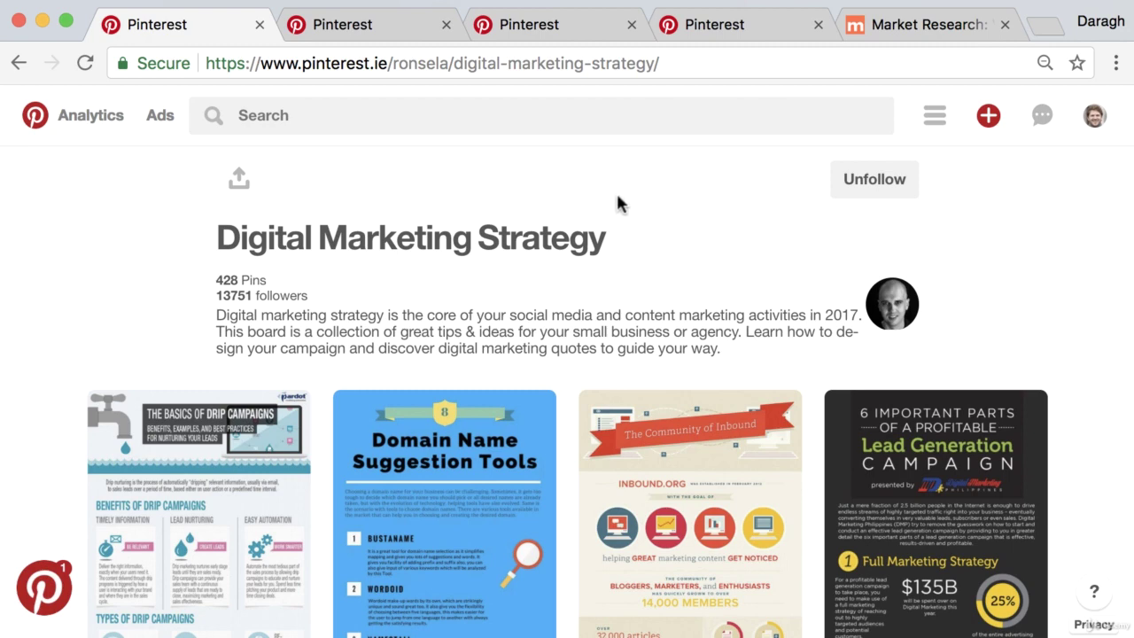
Step: From your own profile, rerun the recent "digital marketing strategy" search and try to shorten its query
{"action": "scroll", "coordinate": [1007, 169], "scroll_direction": "down", "scroll_amount": 1}
{"action": "mouse_move", "coordinate": [1091, 121]}
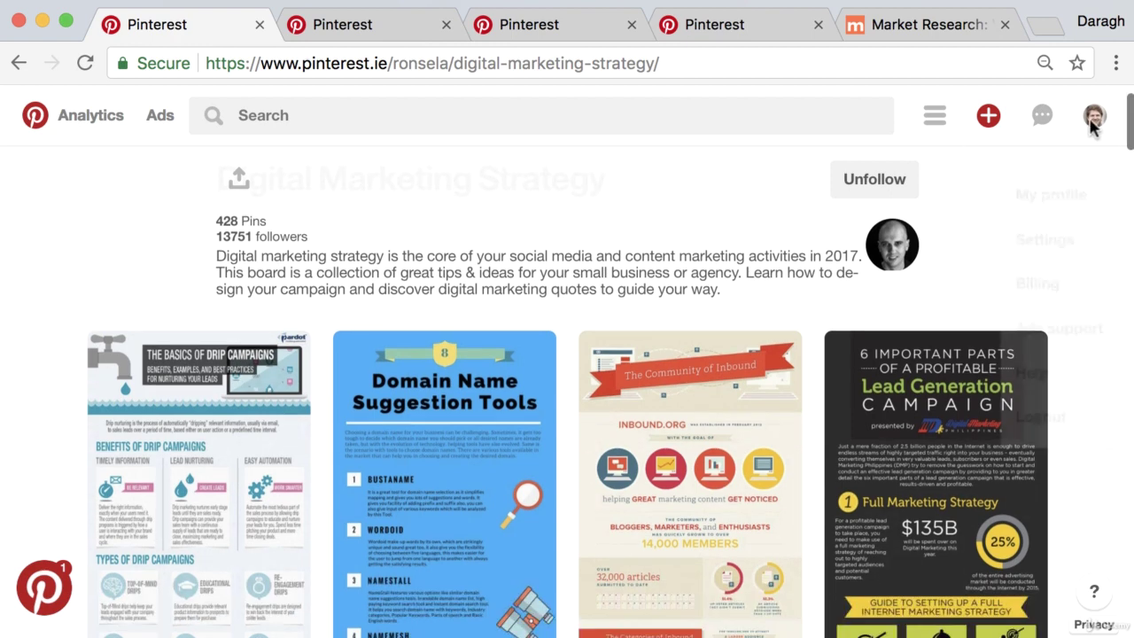
{"action": "left_click", "coordinate": [1073, 171]}
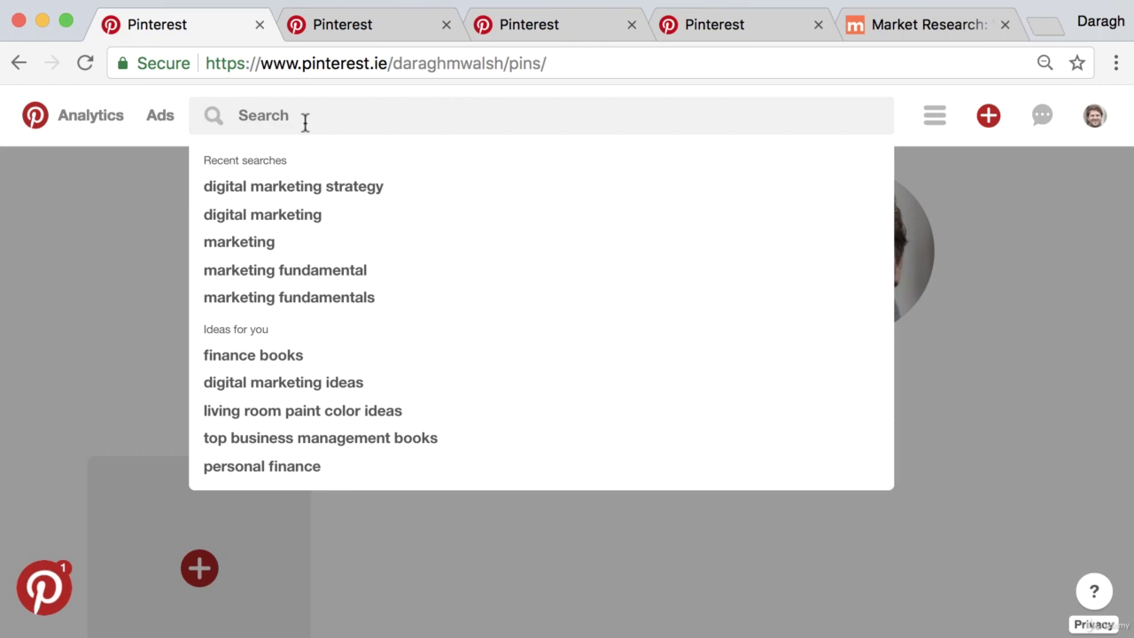
{"action": "left_click", "coordinate": [301, 189]}
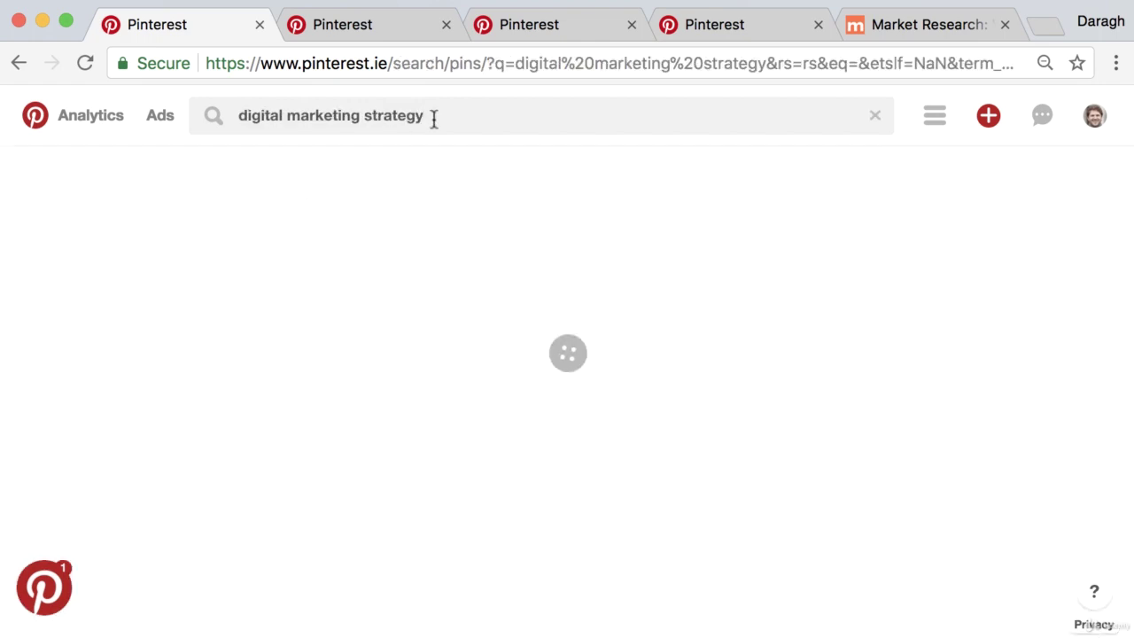
{"action": "left_click_drag", "start_coordinate": [433, 116], "coordinate": [368, 117]}
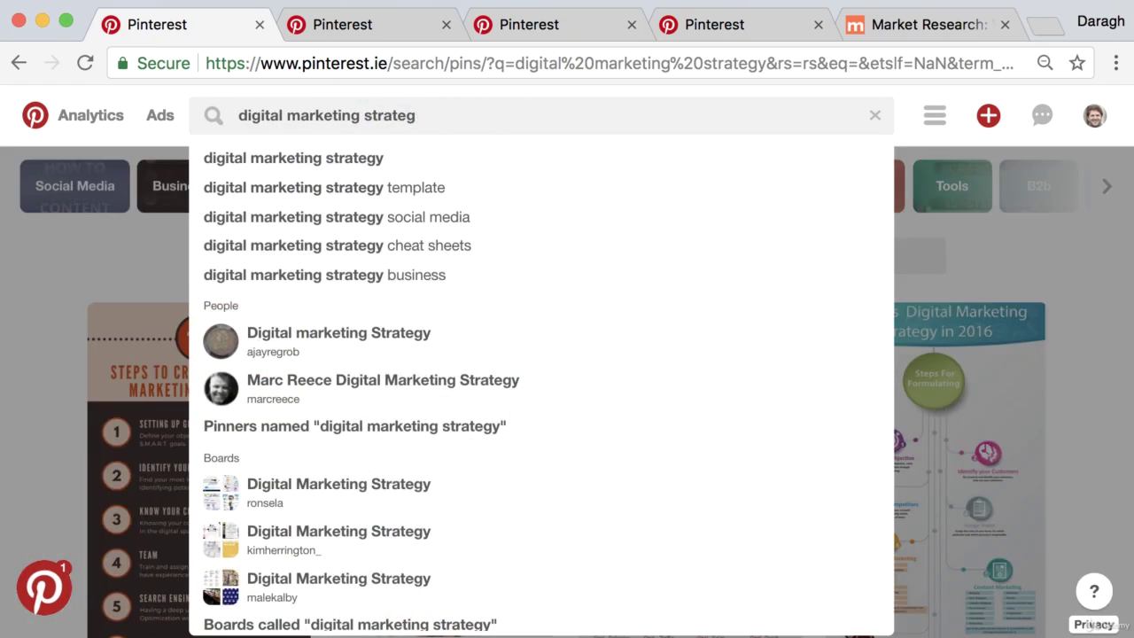
{"action": "key", "text": "Return"}
Step: Replace the query with "digital marketing", run the search and narrow the results with the Infographics suggestion
{"action": "left_click_drag", "start_coordinate": [438, 116], "coordinate": [213, 116]}
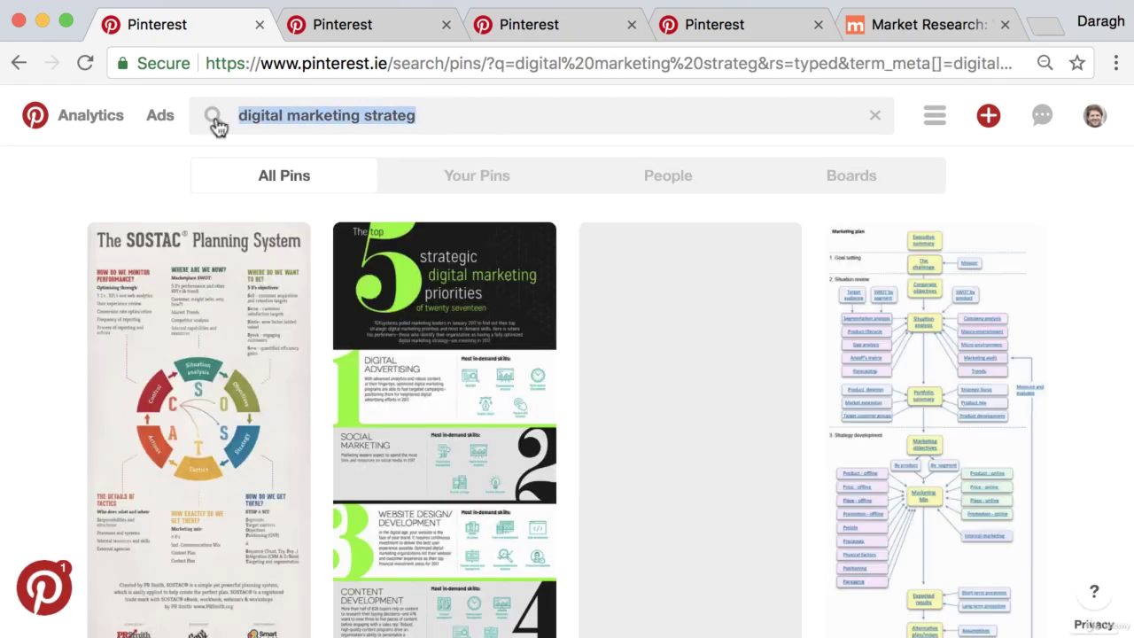
{"action": "type", "text": "digita"}
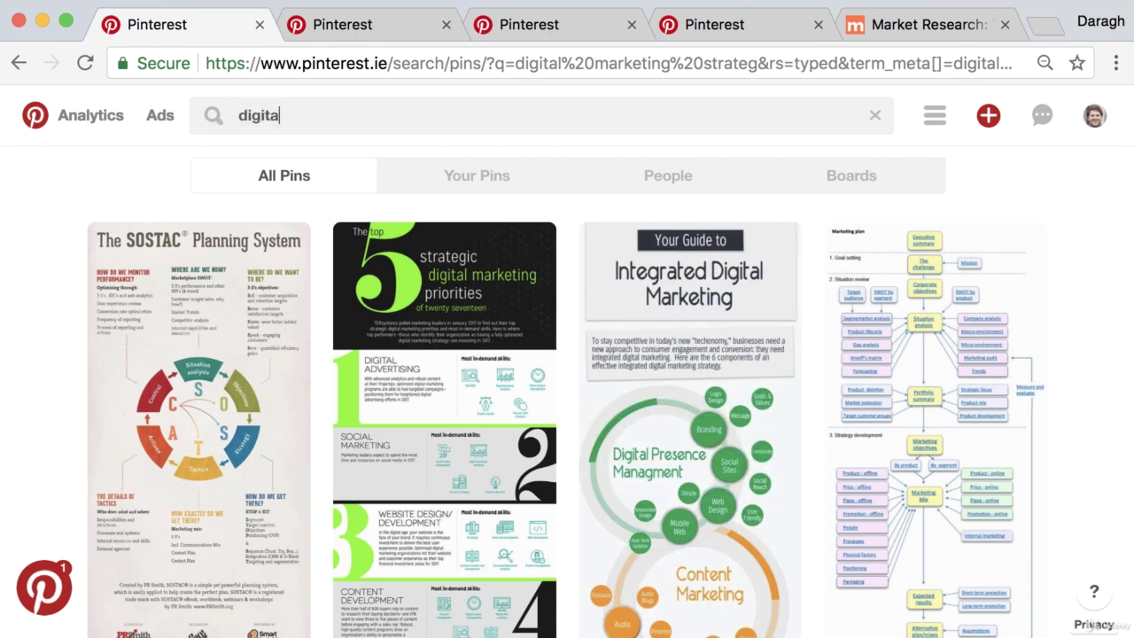
{"action": "type", "text": "lmarketi"}
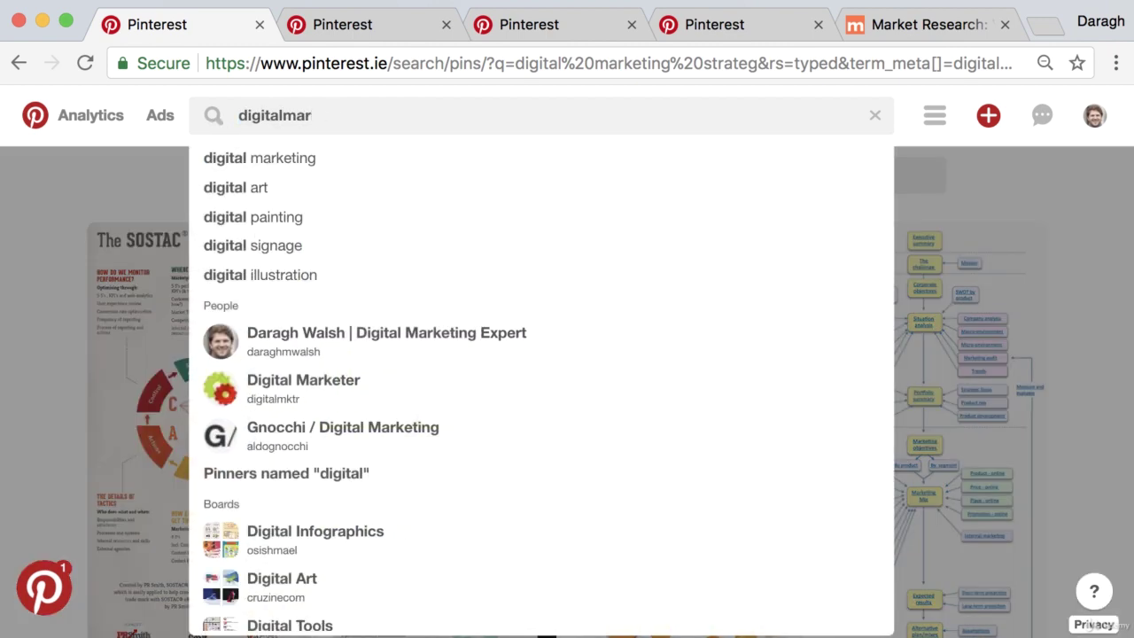
{"action": "key", "text": "BackSpace"}
{"action": "key", "text": "BackSpace"}
{"action": "key", "text": "BackSpace"}
{"action": "type", "text": "marketing"}
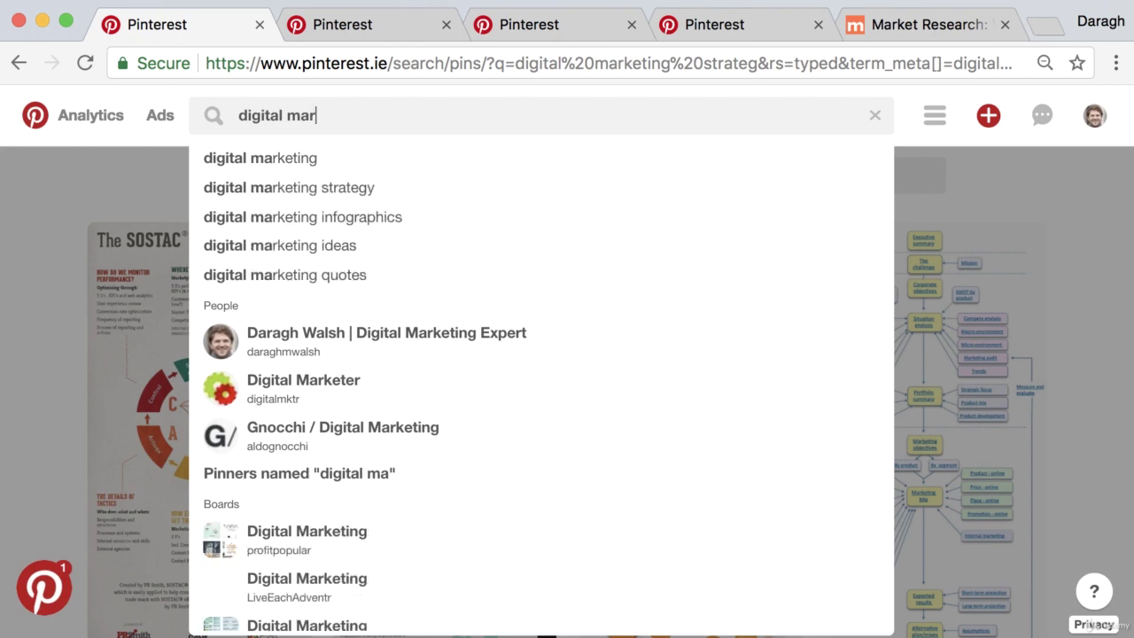
{"action": "key", "text": "Return"}
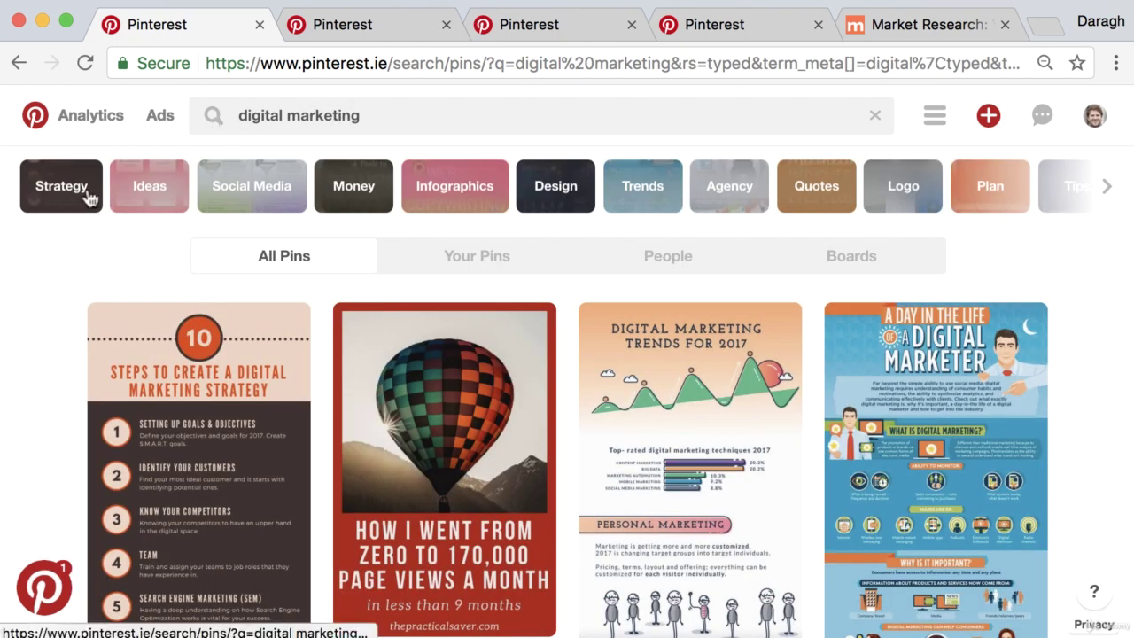
{"action": "left_click", "coordinate": [435, 197]}
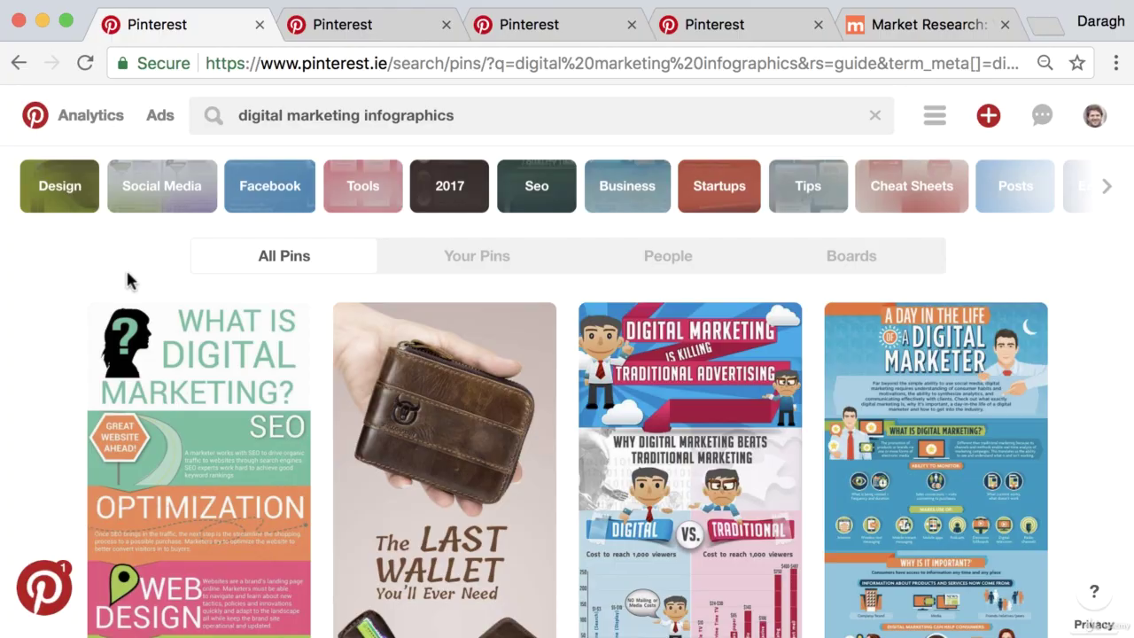
Step: Browse the "digital marketing infographics" pins for content that would suit an infographics board
{"action": "scroll", "coordinate": [127, 273], "scroll_direction": "down", "scroll_amount": 15}
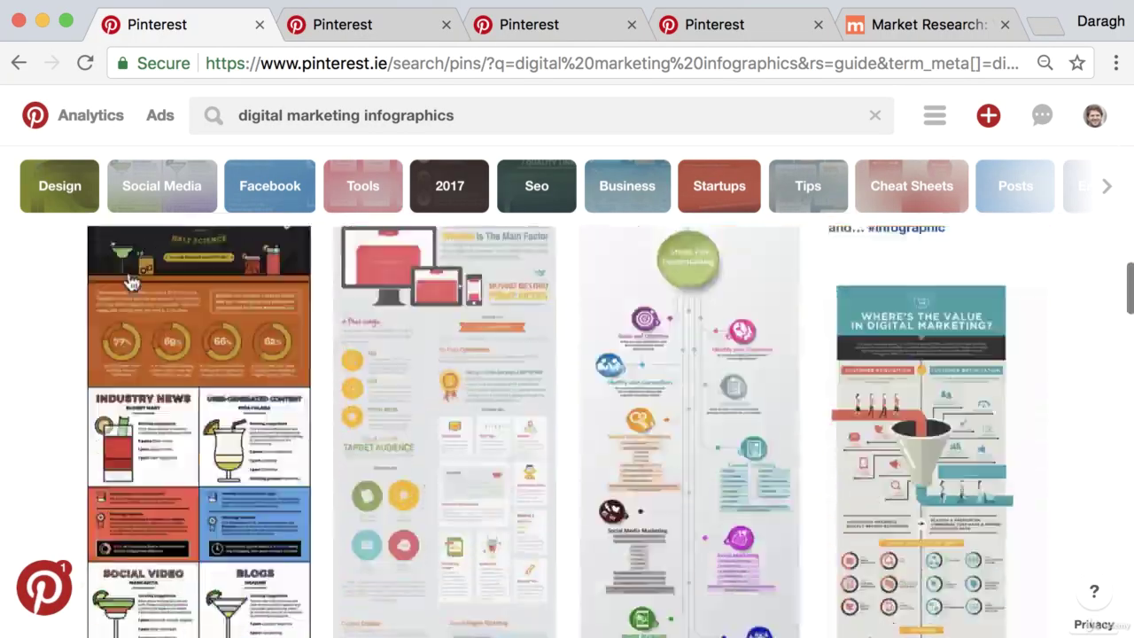
{"action": "scroll", "coordinate": [131, 282], "scroll_direction": "down", "scroll_amount": 20}
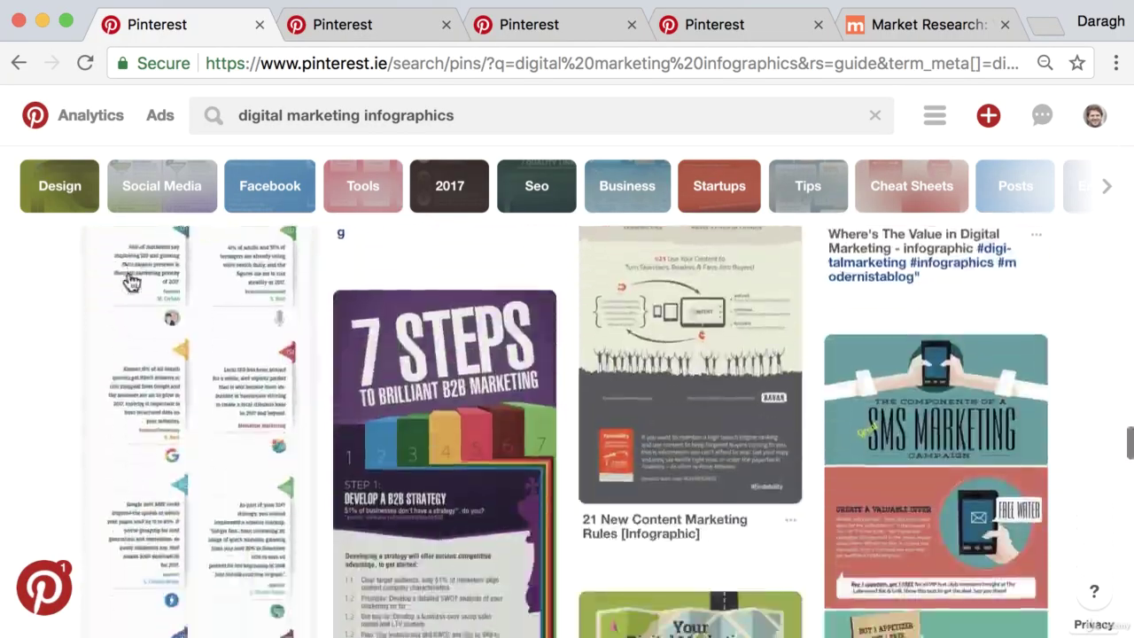
{"action": "scroll", "coordinate": [131, 281], "scroll_direction": "down", "scroll_amount": 20}
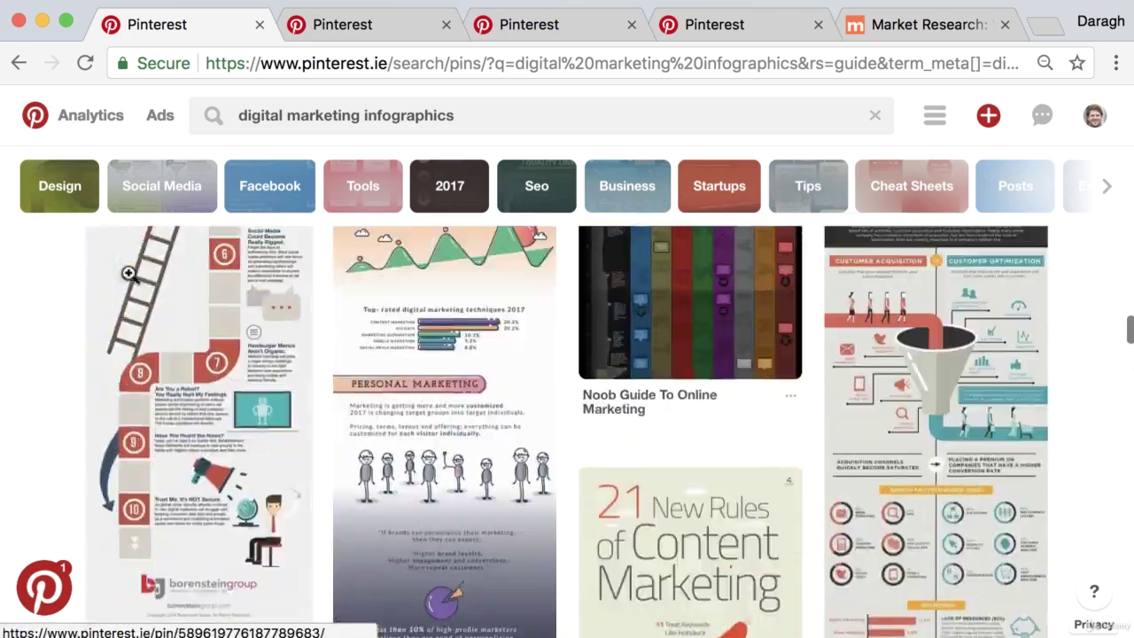
{"action": "scroll", "coordinate": [129, 274], "scroll_direction": "up", "scroll_amount": 20}
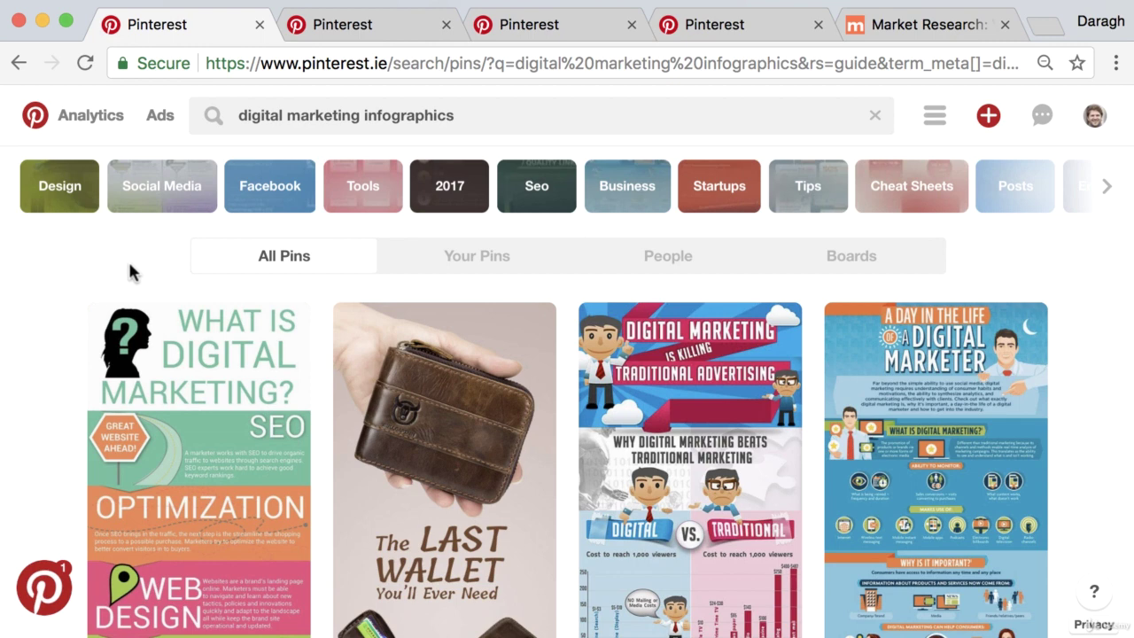
{"action": "scroll", "coordinate": [104, 301], "scroll_direction": "down", "scroll_amount": 1}
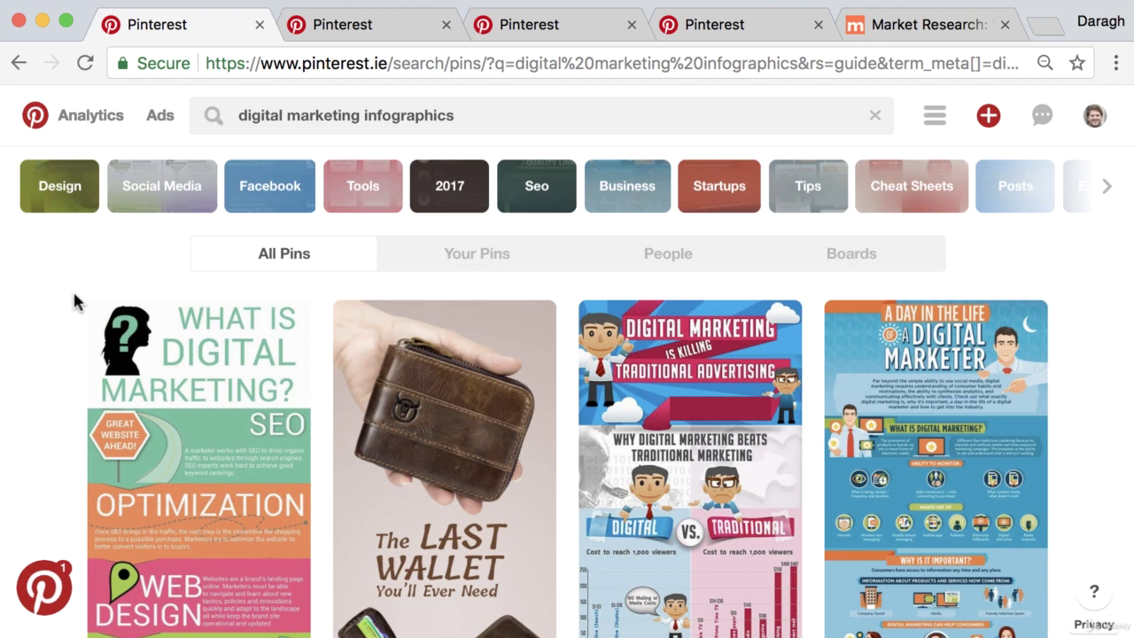
Step: Save the "What is Digital Marketing?" infographic pin to a new, non-secret board named "Best Digital Marketing Infographics"
{"action": "mouse_move", "coordinate": [257, 321]}
{"action": "mouse_move", "coordinate": [272, 347]}
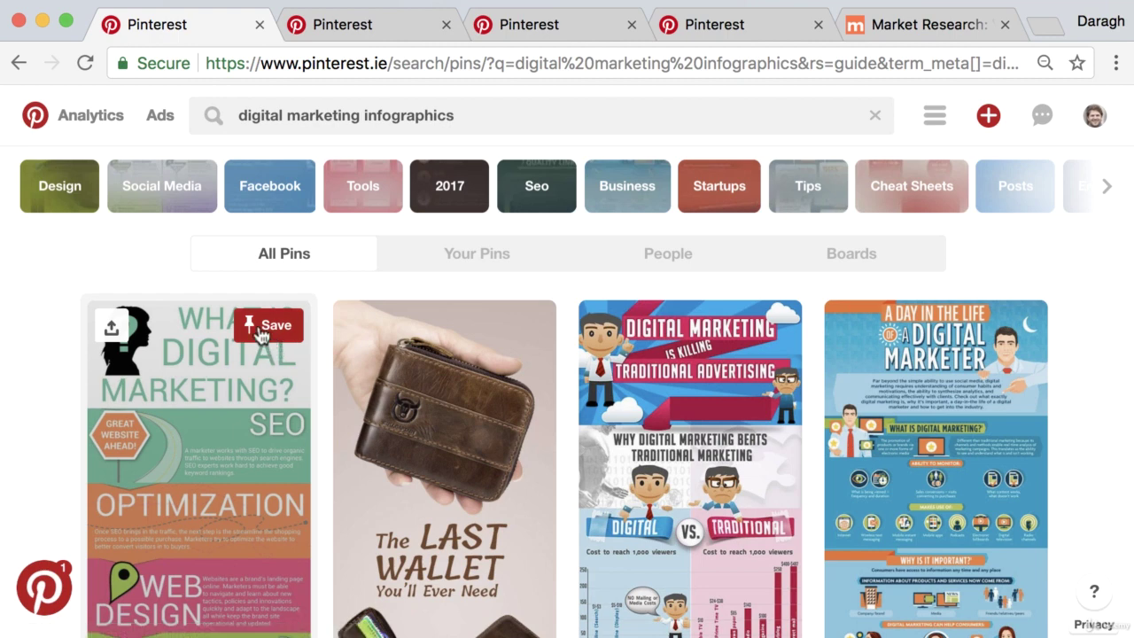
{"action": "left_click", "coordinate": [260, 329]}
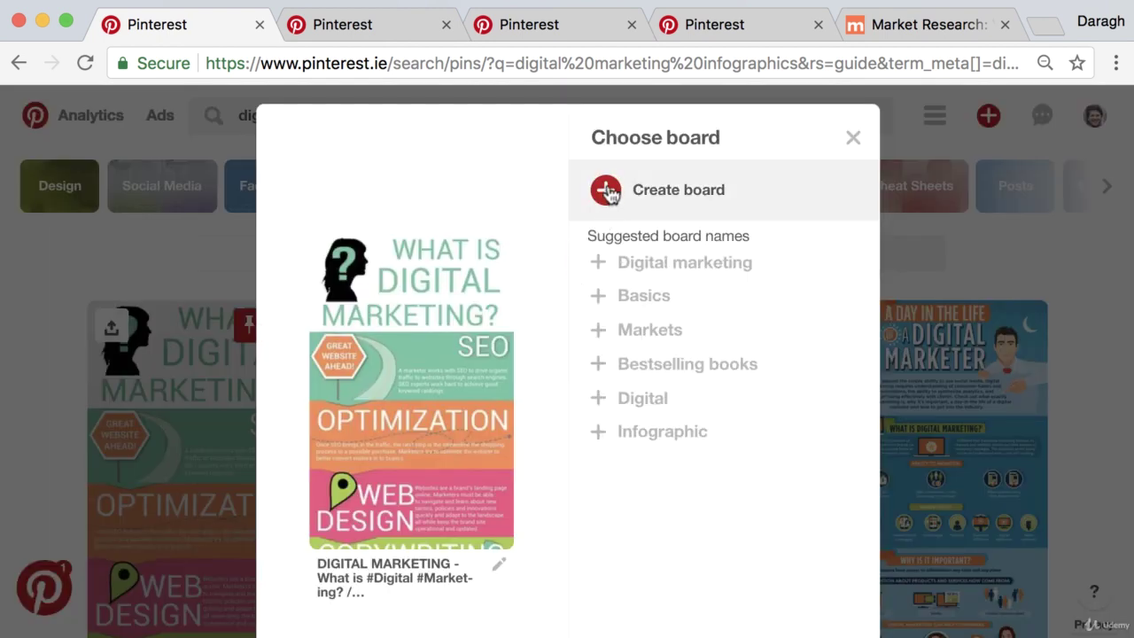
{"action": "left_click", "coordinate": [608, 192]}
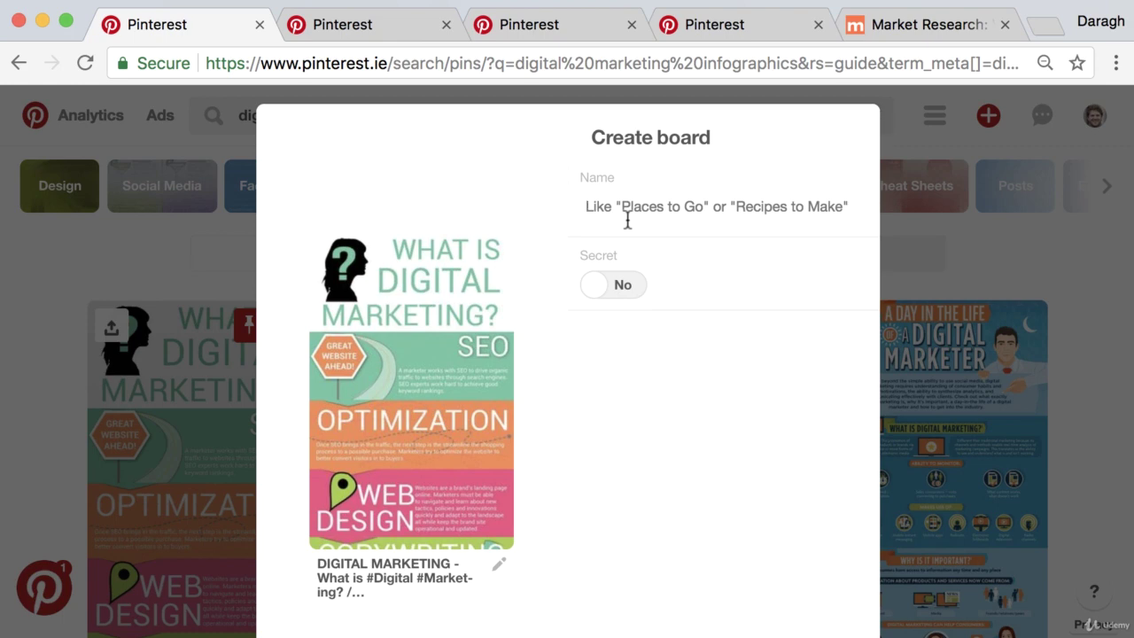
{"action": "type", "text": "Best"}
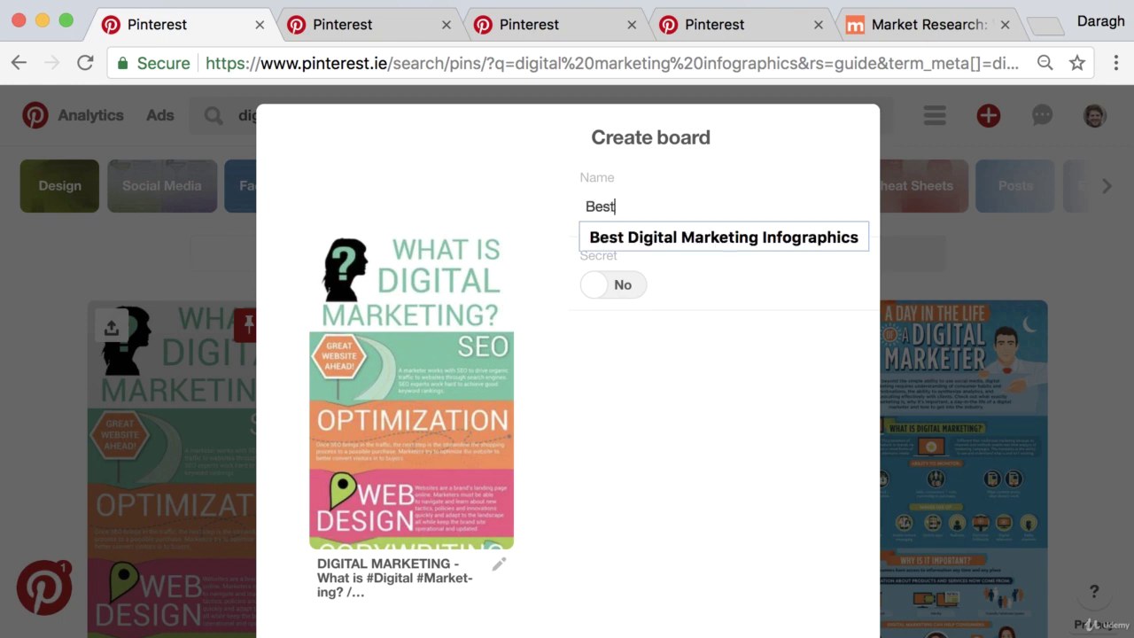
{"action": "left_click", "coordinate": [698, 240]}
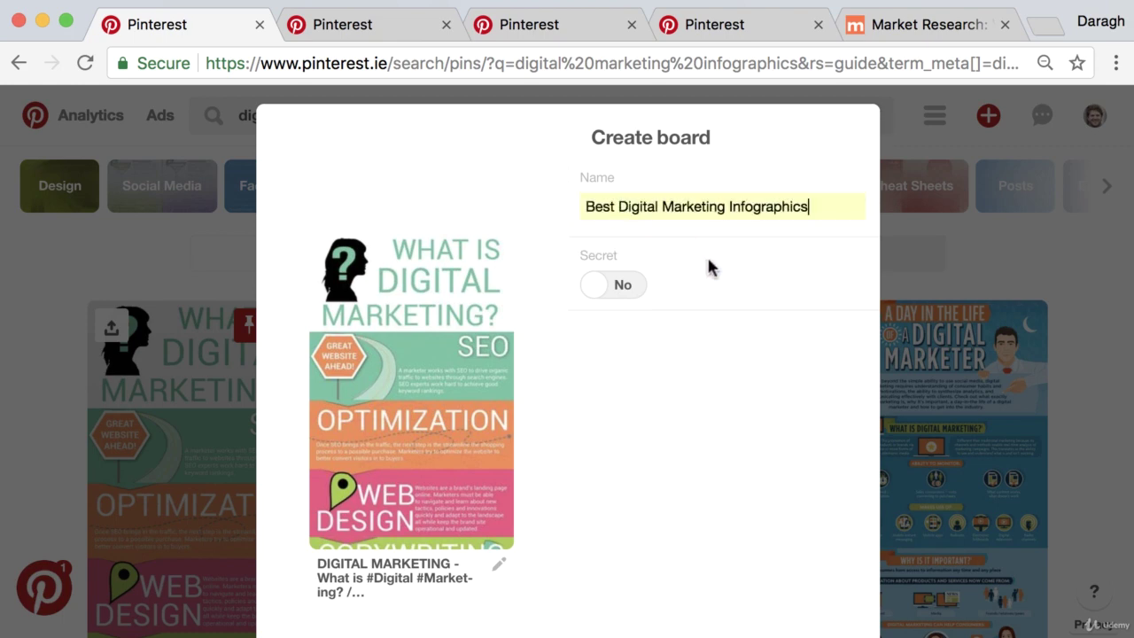
{"action": "left_click", "coordinate": [626, 288]}
{"action": "left_click", "coordinate": [604, 289]}
{"action": "scroll", "coordinate": [675, 376], "scroll_direction": "down", "scroll_amount": 3}
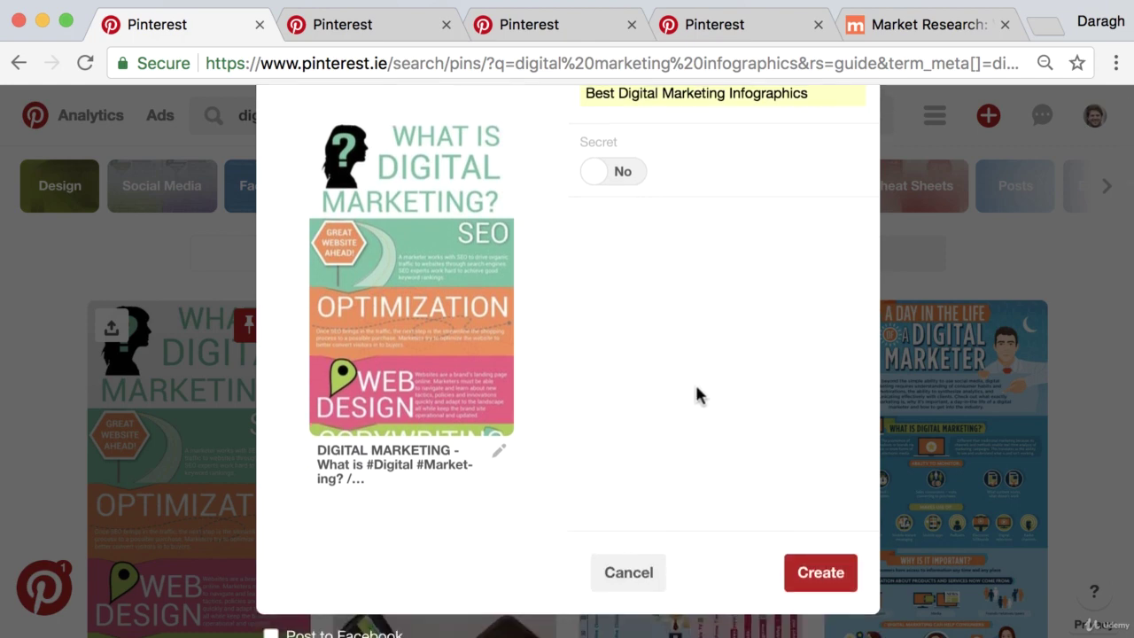
{"action": "left_click", "coordinate": [815, 585]}
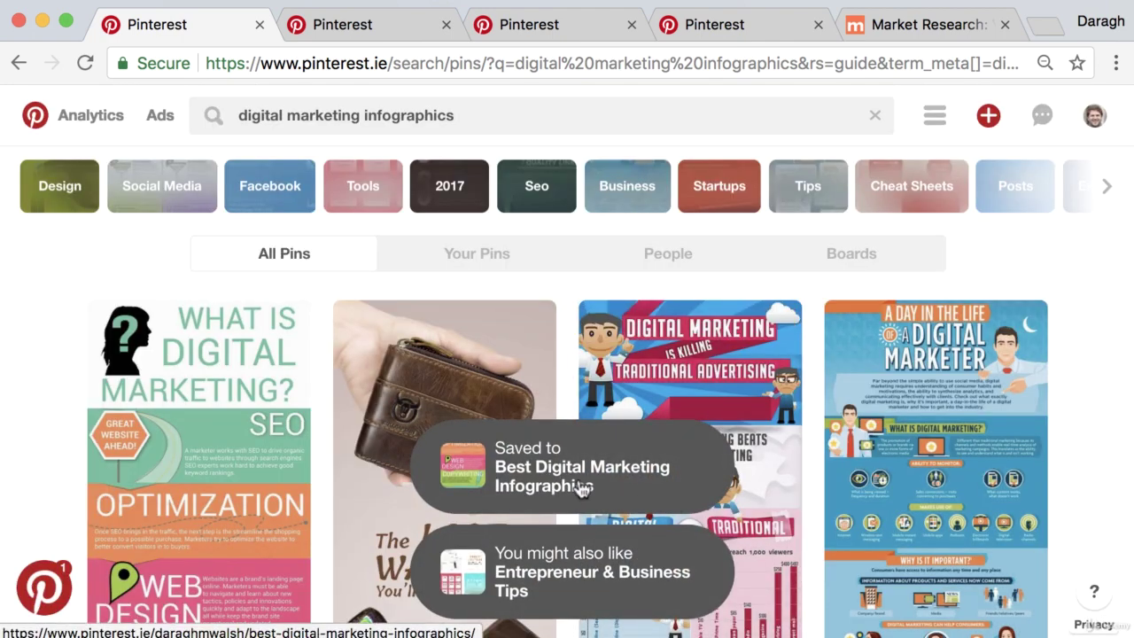
Step: Open your own profile and check the new infographics board among its boards
{"action": "left_click", "coordinate": [1095, 115]}
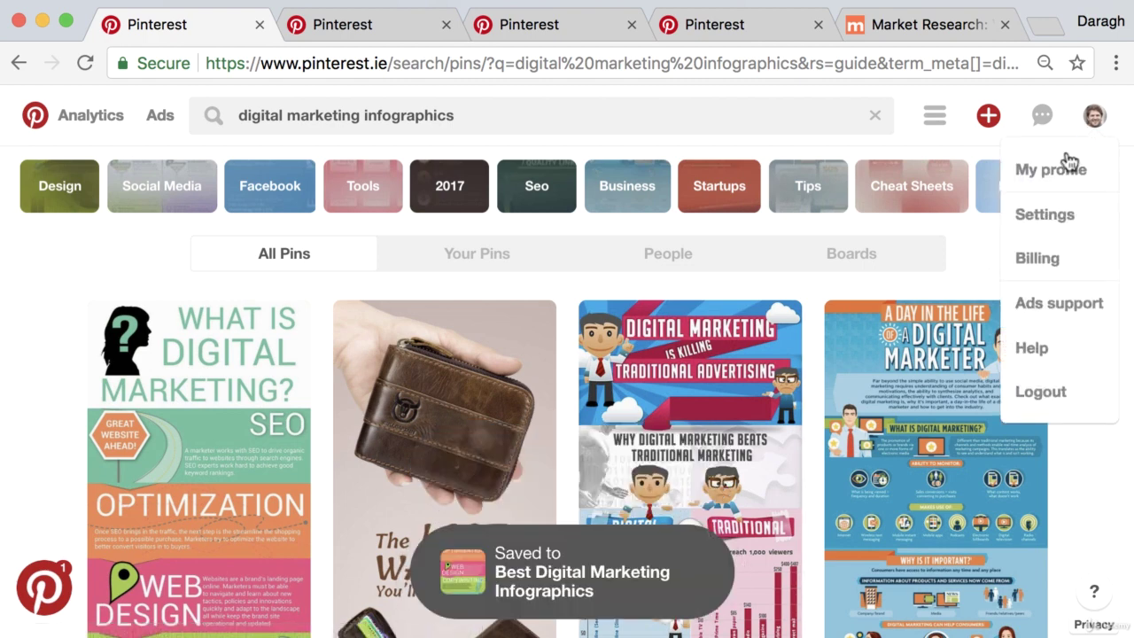
{"action": "left_click", "coordinate": [1069, 165]}
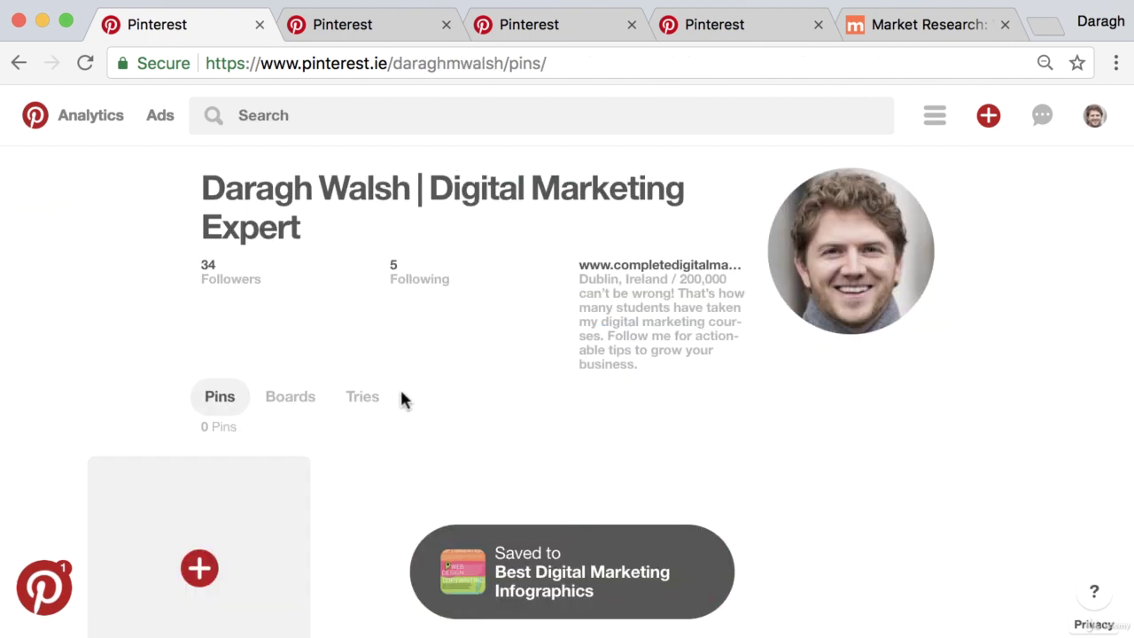
{"action": "scroll", "coordinate": [382, 410], "scroll_direction": "down", "scroll_amount": 2}
{"action": "left_click", "coordinate": [289, 303]}
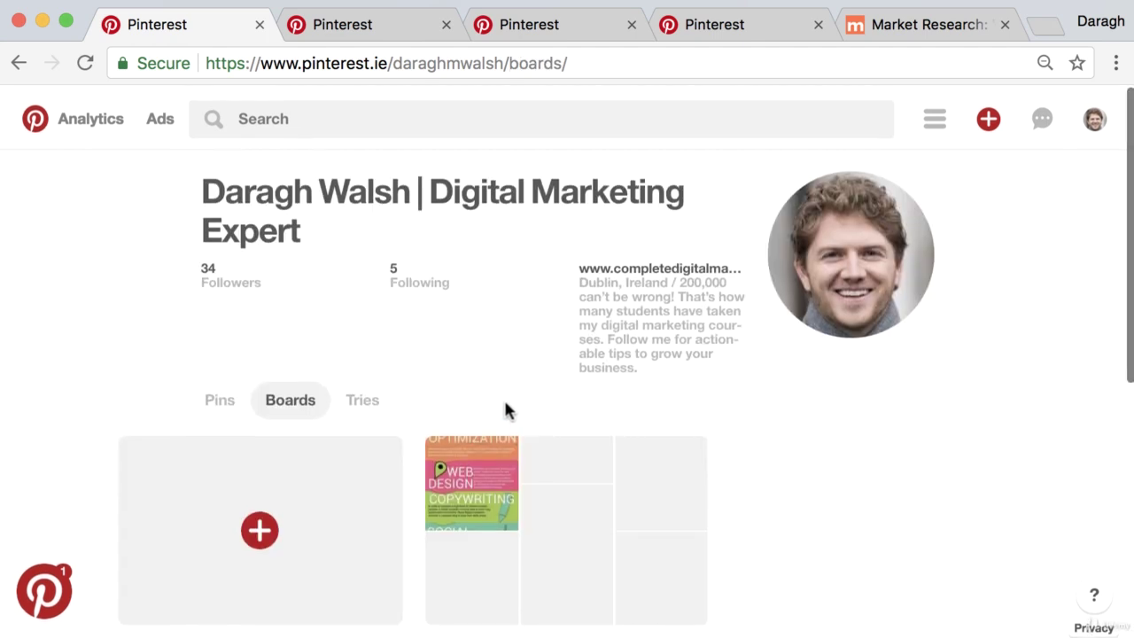
{"action": "scroll", "coordinate": [505, 409], "scroll_direction": "down", "scroll_amount": 5}
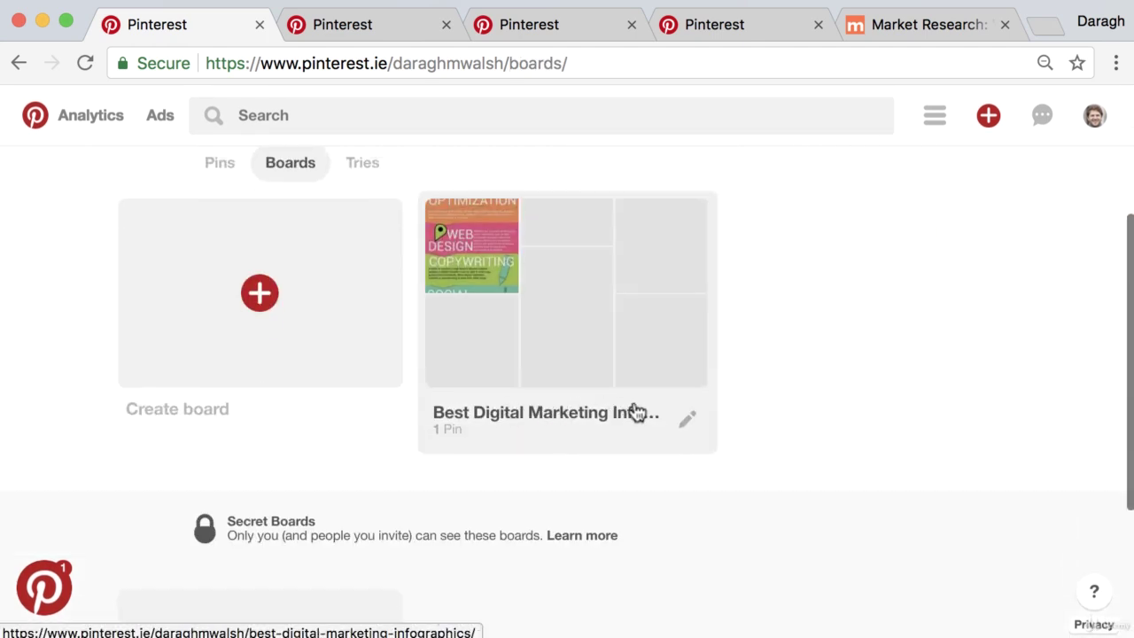
{"action": "scroll", "coordinate": [516, 319], "scroll_direction": "up", "scroll_amount": 3}
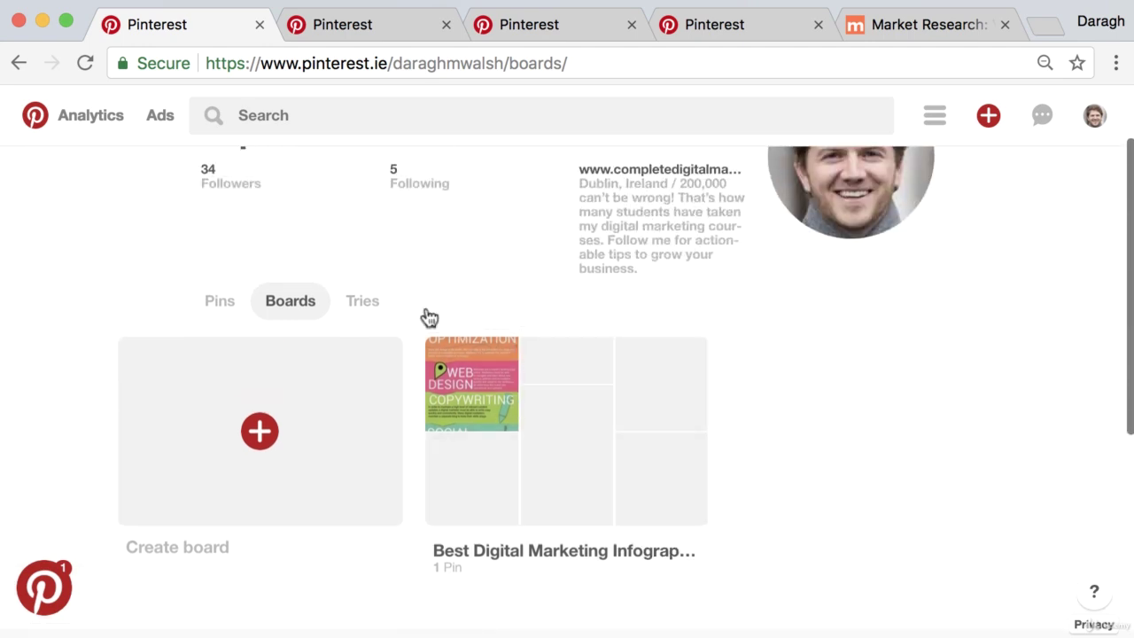
Step: Return to the profile's pins and start creating a pin saved from the web
{"action": "left_click", "coordinate": [222, 304]}
{"action": "scroll", "coordinate": [284, 336], "scroll_direction": "down", "scroll_amount": 2}
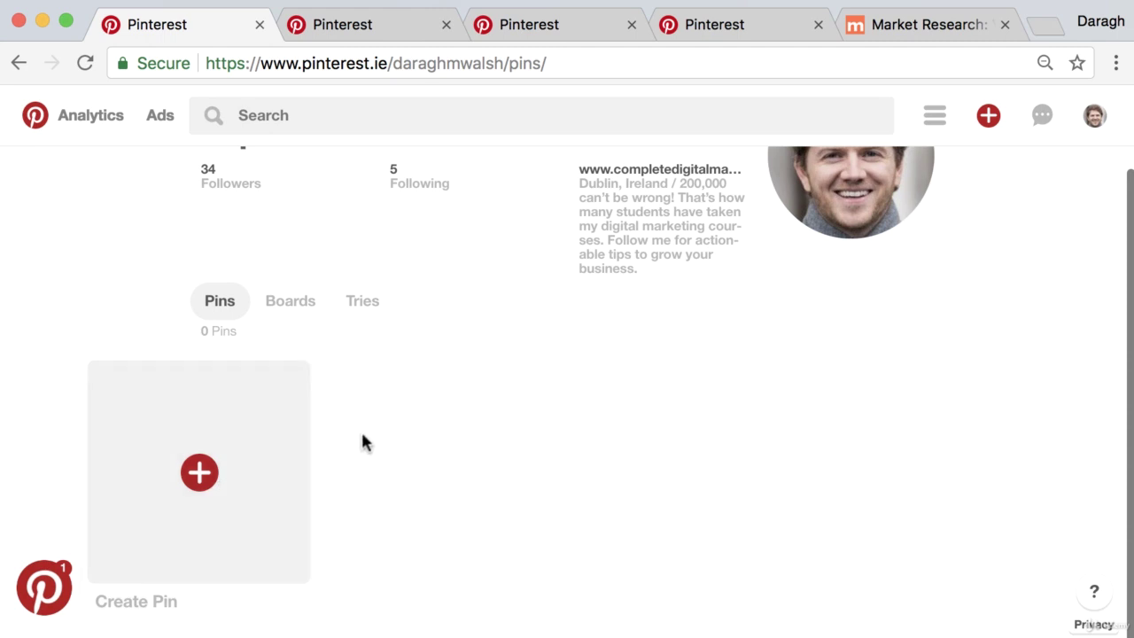
{"action": "scroll", "coordinate": [351, 440], "scroll_direction": "up", "scroll_amount": 2}
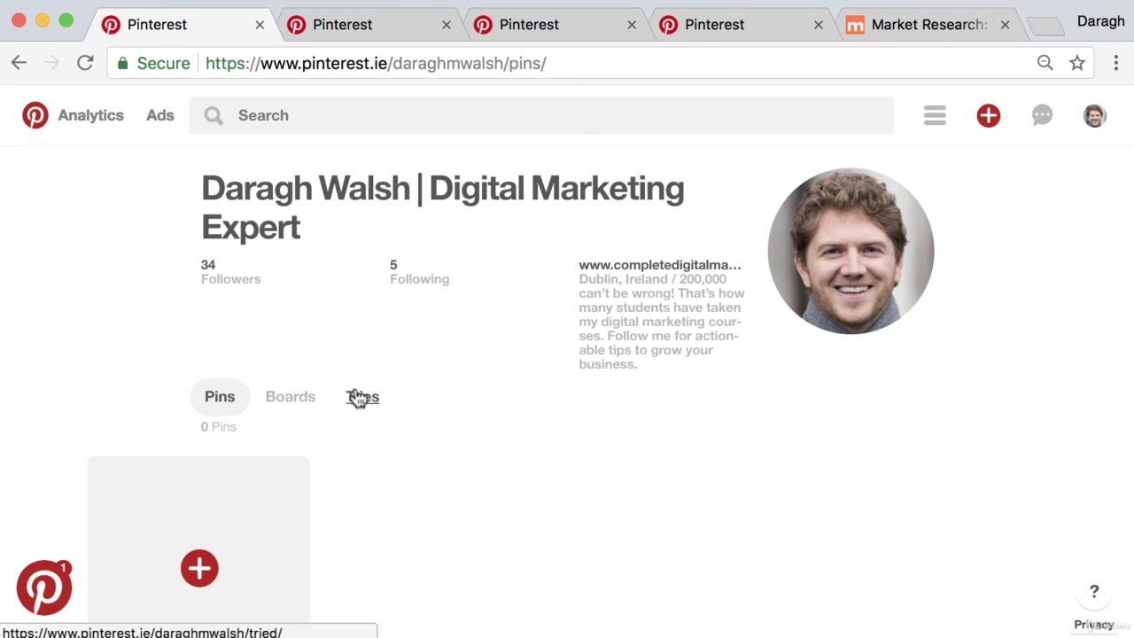
{"action": "scroll", "coordinate": [361, 409], "scroll_direction": "down", "scroll_amount": 2}
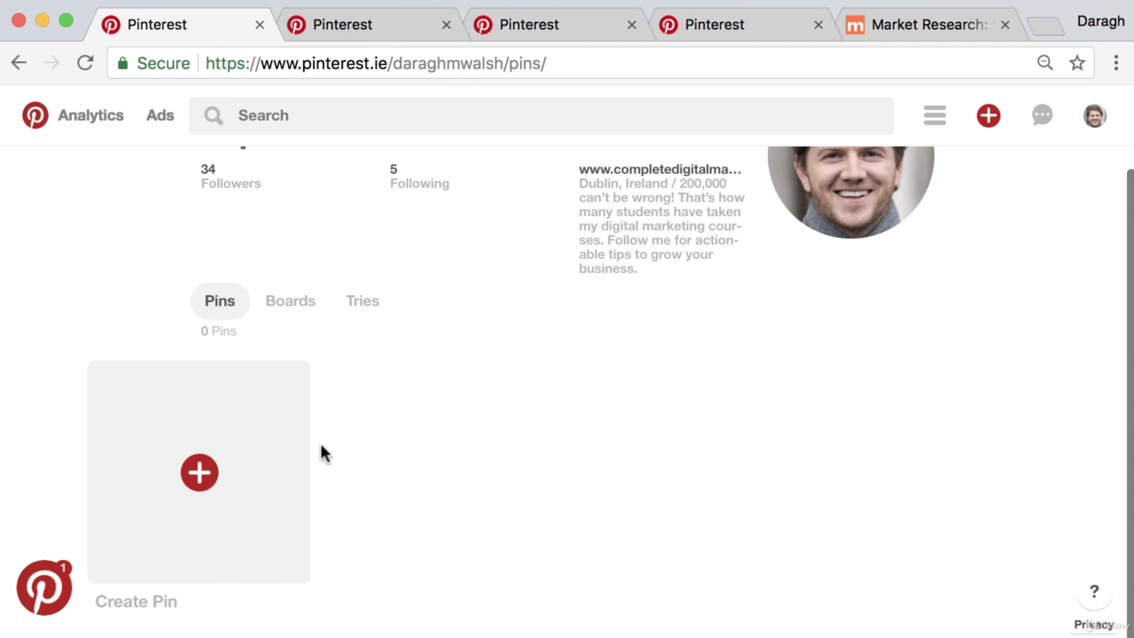
{"action": "left_click", "coordinate": [199, 473]}
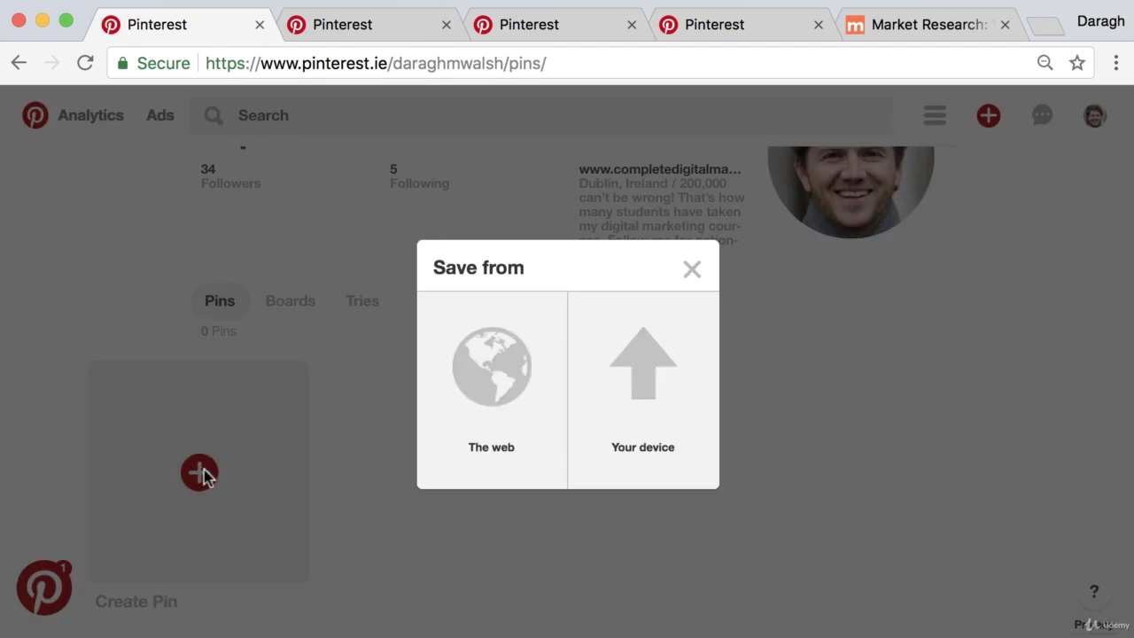
{"action": "left_click", "coordinate": [512, 385]}
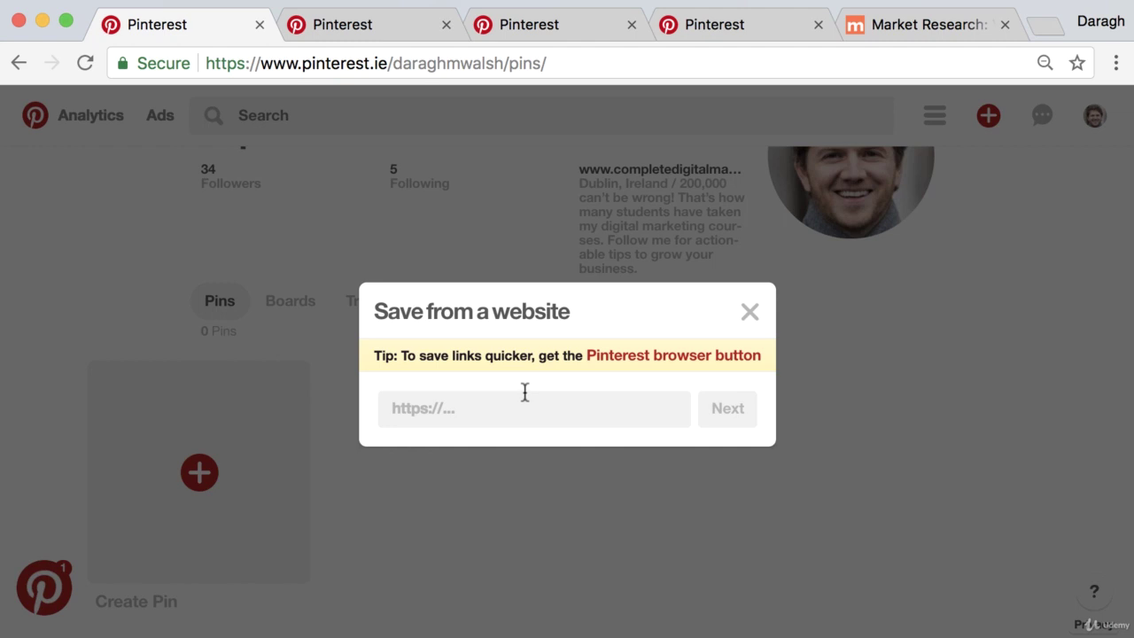
Step: Copy the URL of the Typeform market research article and submit it as the website to save the pin from
{"action": "left_click", "coordinate": [868, 31]}
{"action": "left_click", "coordinate": [812, 62]}
{"action": "key", "text": "super+c"}
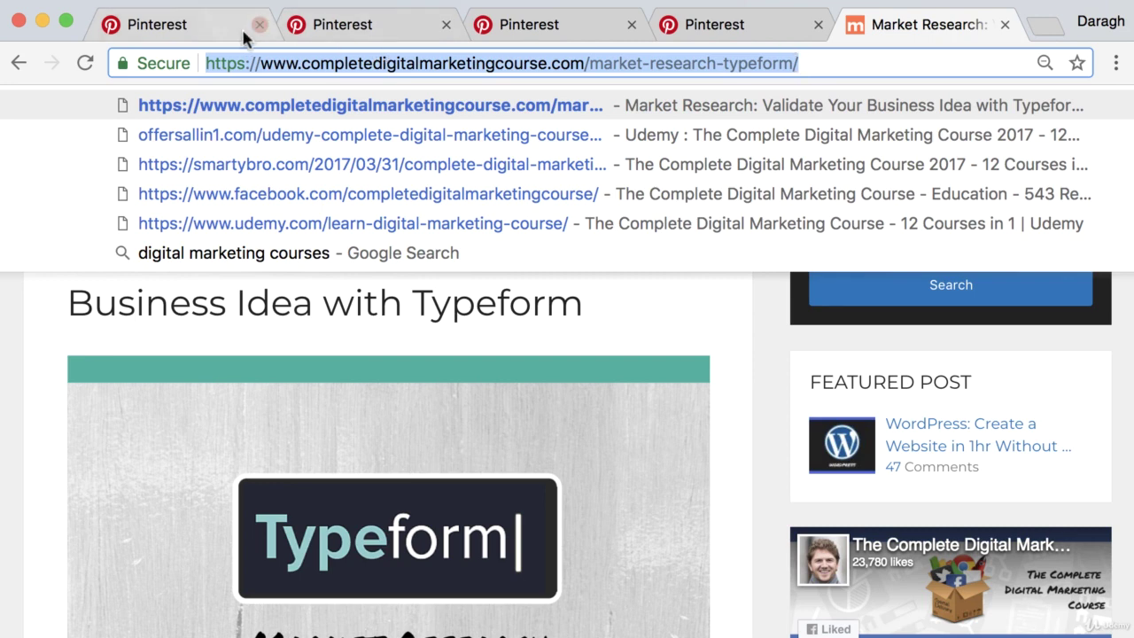
{"action": "left_click", "coordinate": [215, 23]}
{"action": "left_click", "coordinate": [458, 409]}
{"action": "key", "text": "super+v"}
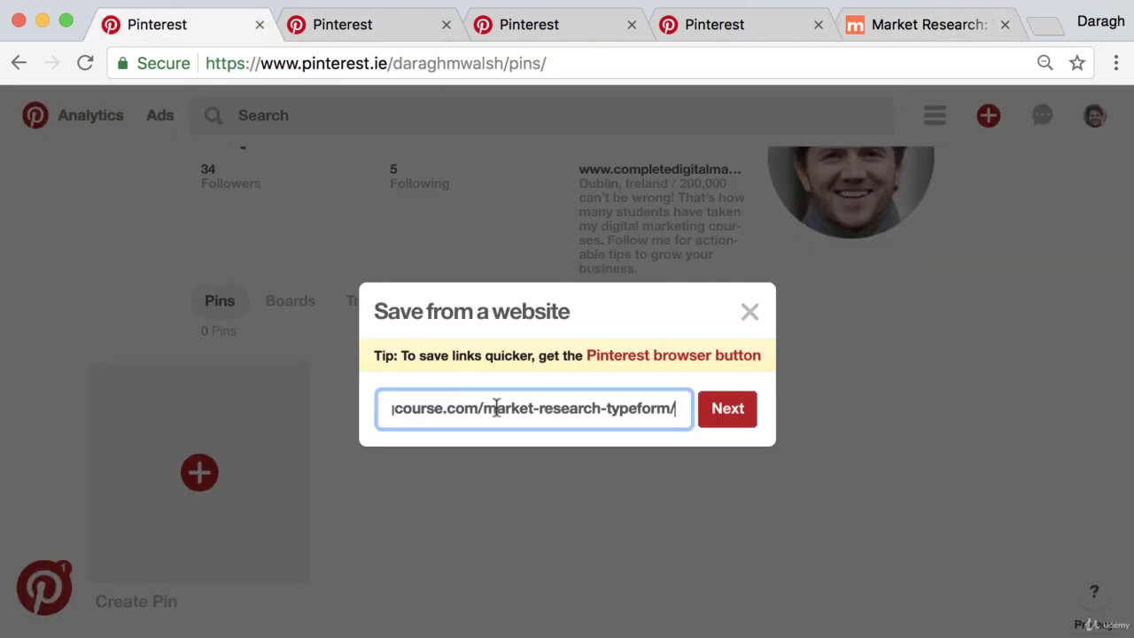
{"action": "left_click", "coordinate": [723, 413]}
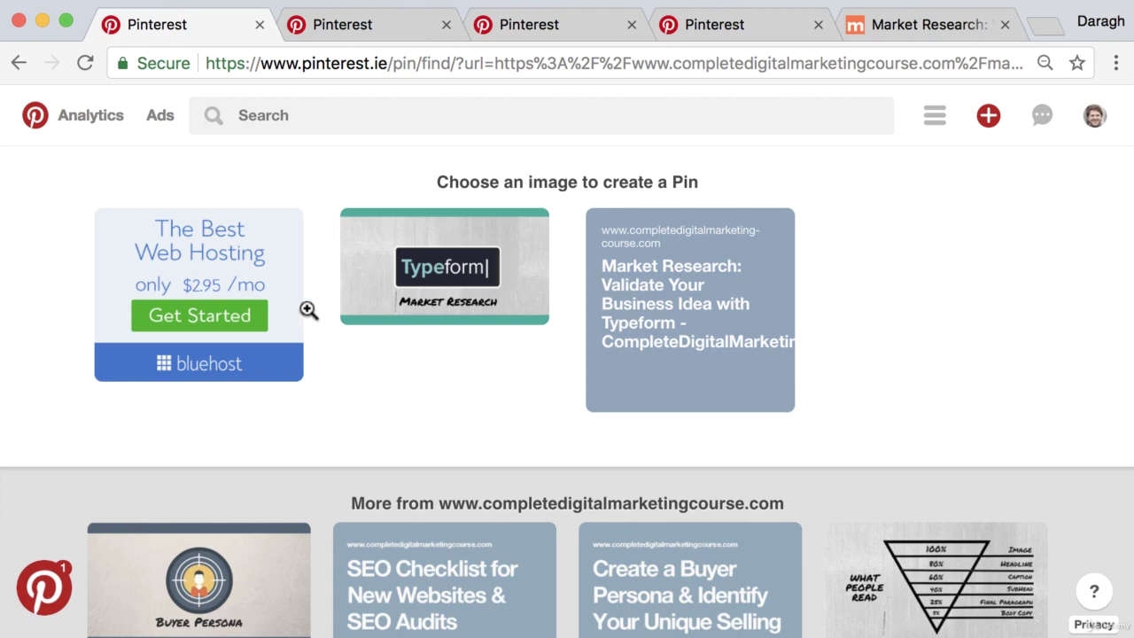
Step: Save the article's Typeform Market Research image to a new board named "Marketing Fundamentals" and view the resulting pin
{"action": "mouse_move", "coordinate": [697, 299]}
{"action": "left_click", "coordinate": [463, 271]}
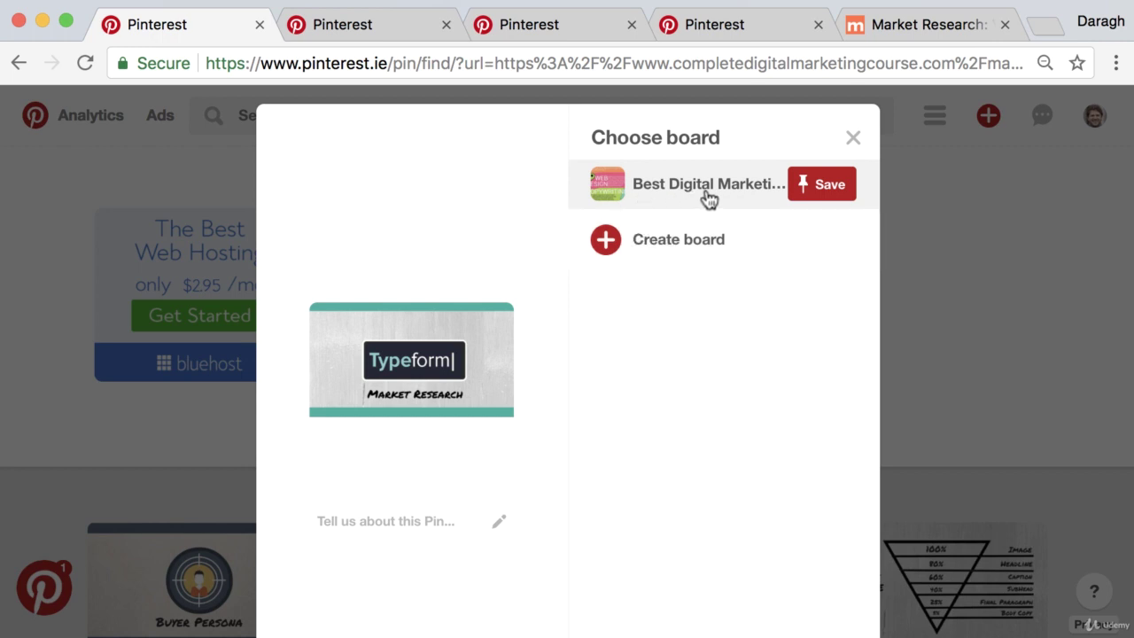
{"action": "left_click", "coordinate": [618, 251]}
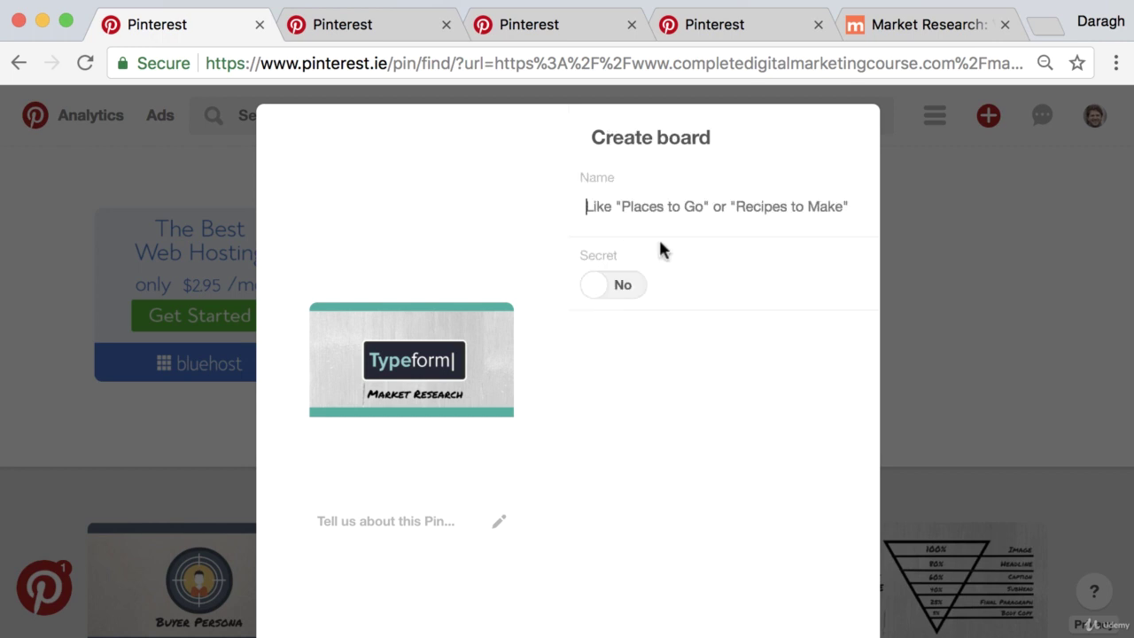
{"action": "type", "text": "Marketing Fundamentals"}
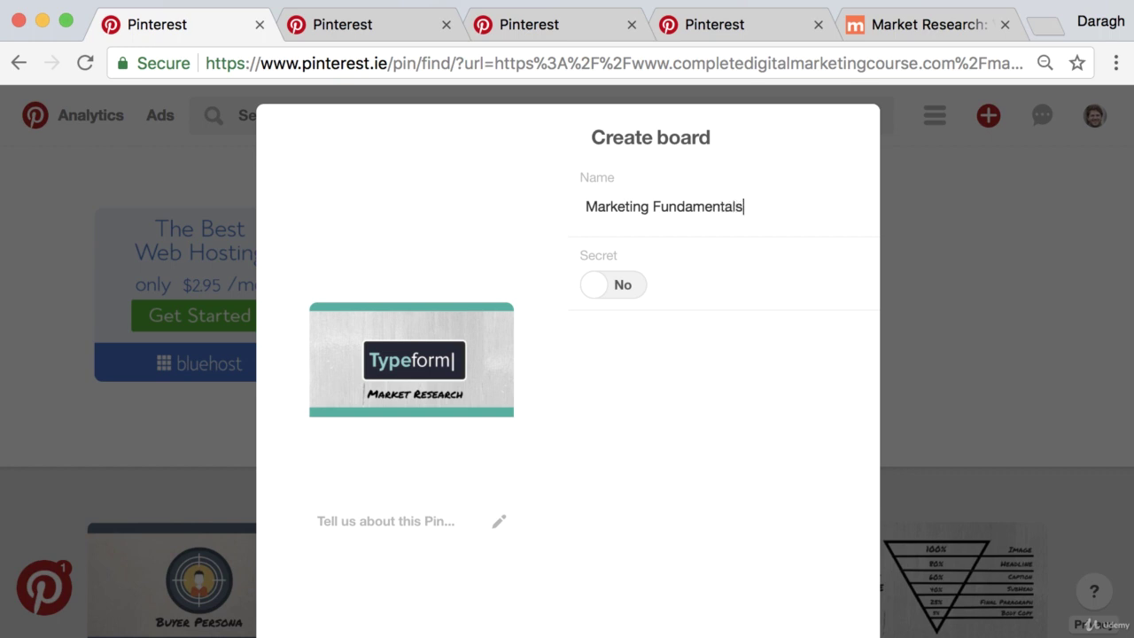
{"action": "scroll", "coordinate": [694, 359], "scroll_direction": "down", "scroll_amount": 3}
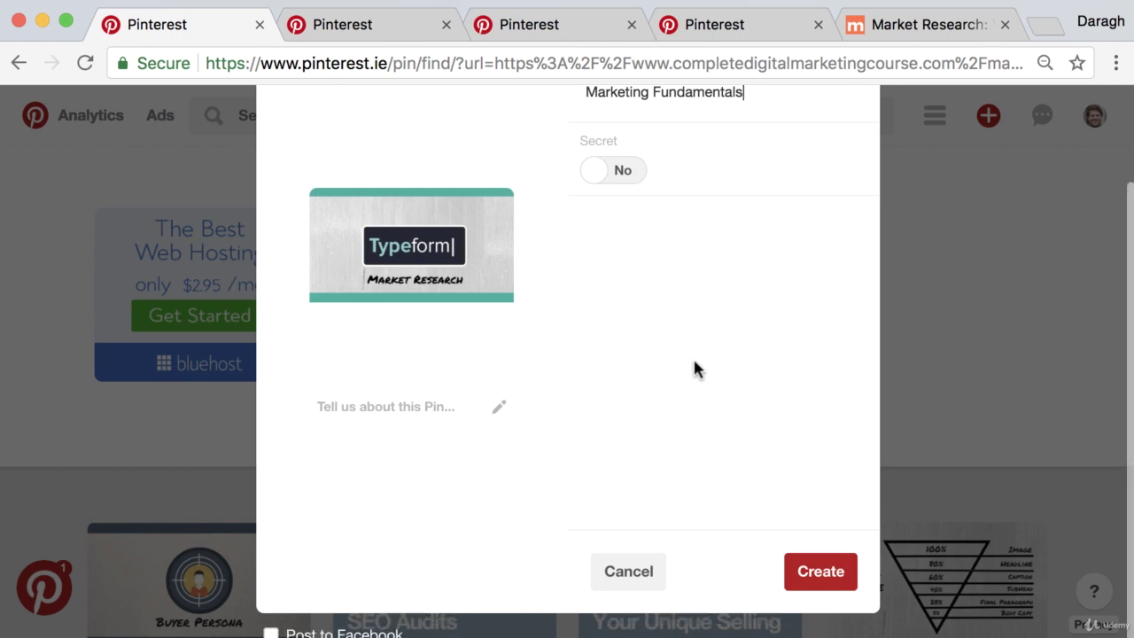
{"action": "left_click", "coordinate": [820, 576]}
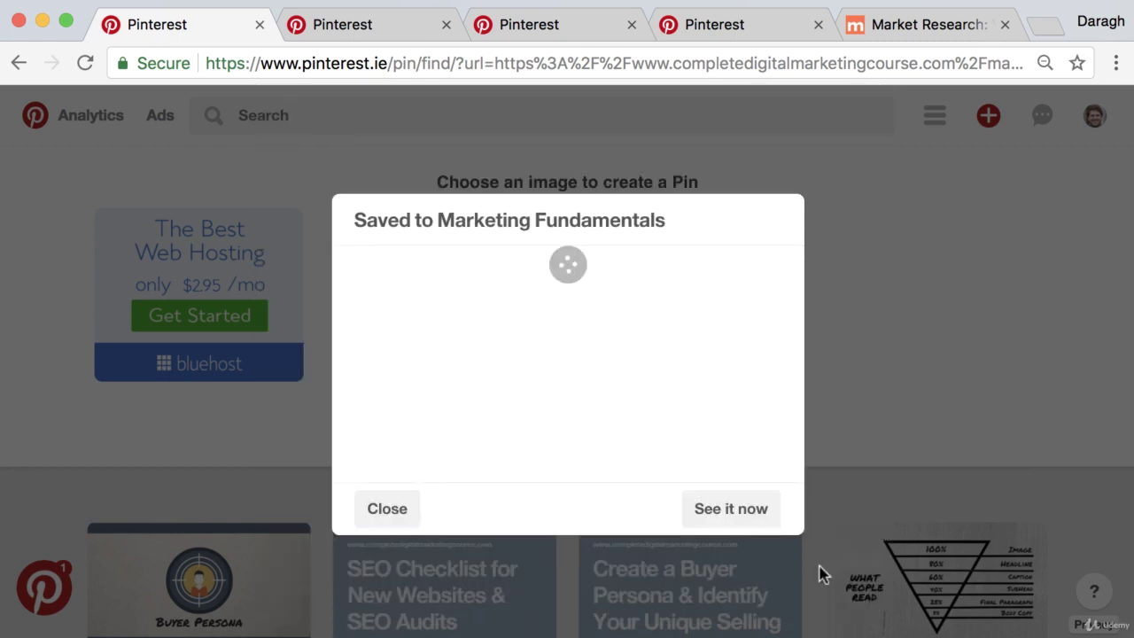
{"action": "left_click", "coordinate": [742, 467]}
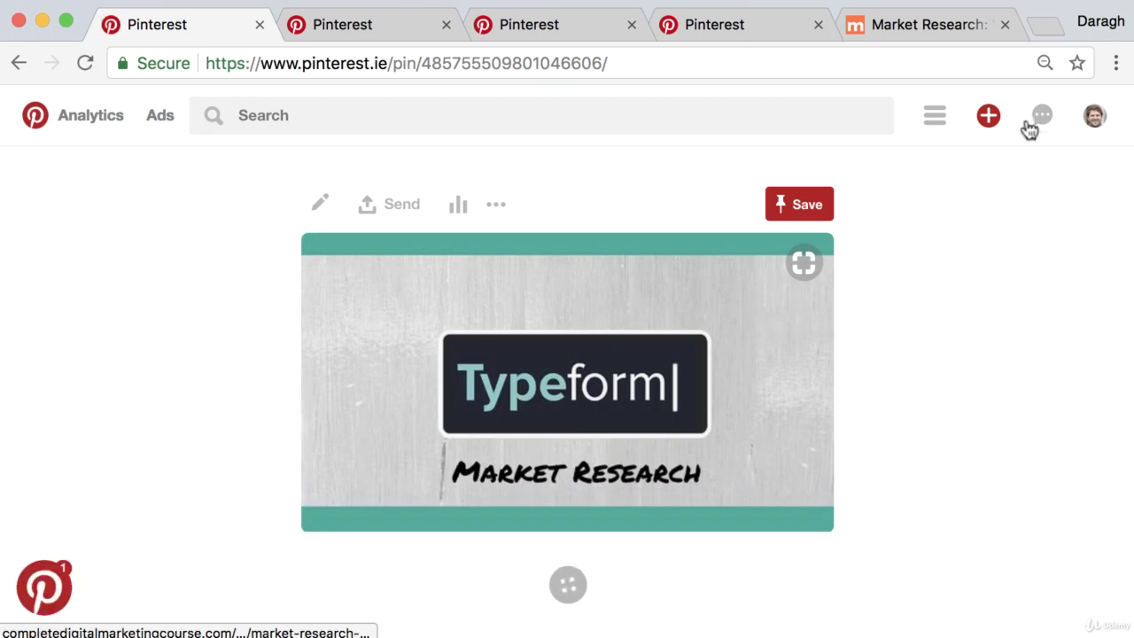
Step: From your profile's boards, open the Best Digital Marketing Infographics board for editing and go to its empty description
{"action": "left_click", "coordinate": [1094, 118]}
{"action": "left_click", "coordinate": [1070, 175]}
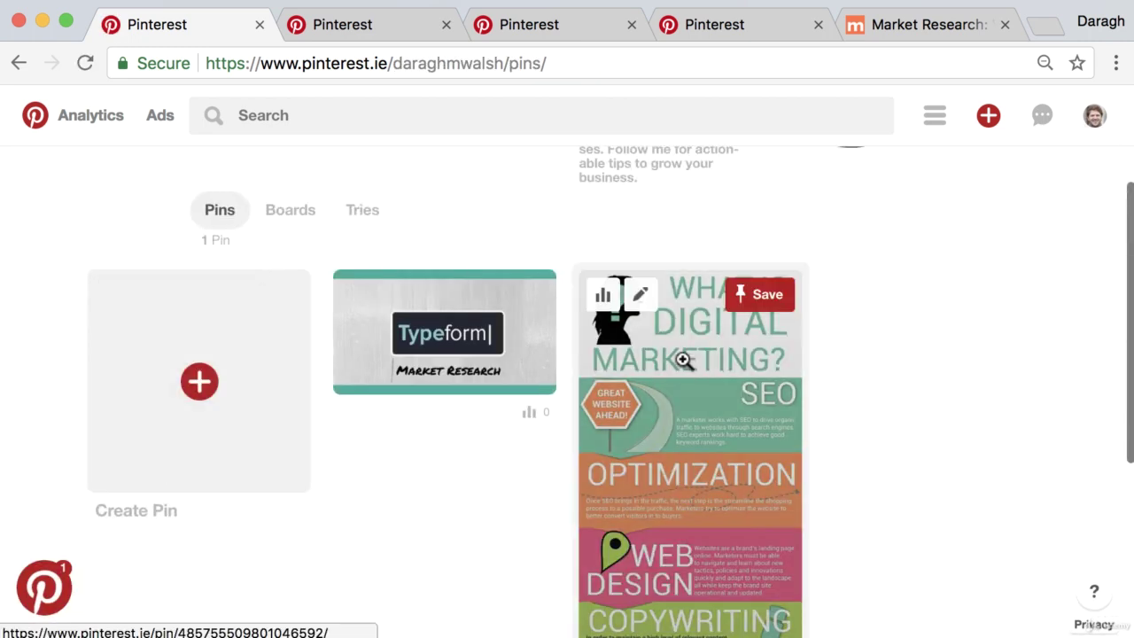
{"action": "left_click", "coordinate": [286, 222]}
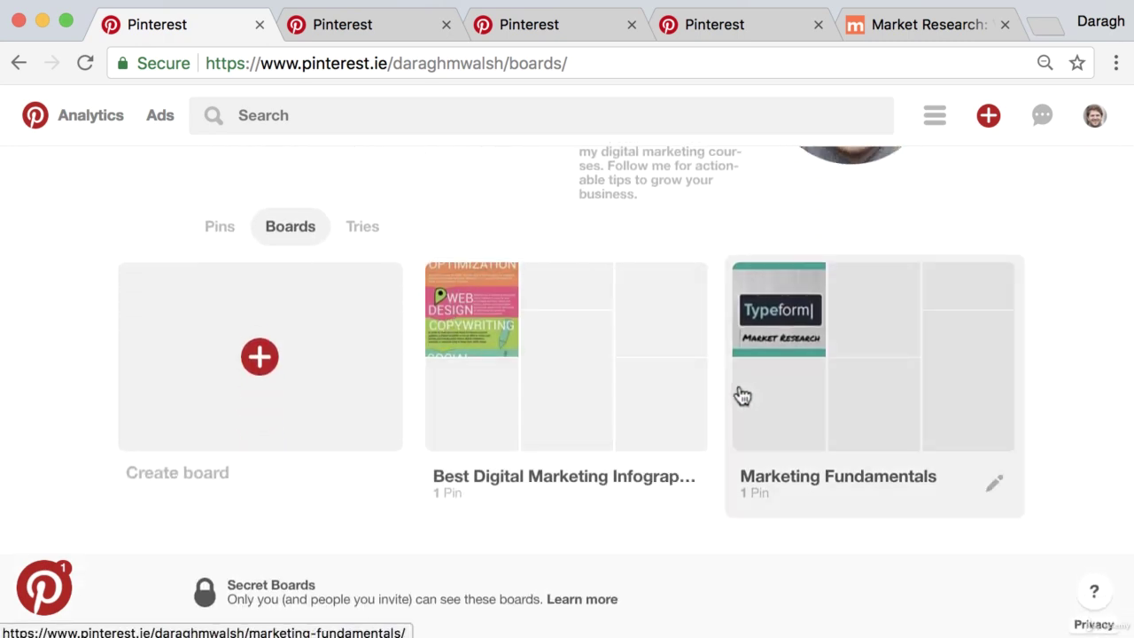
{"action": "left_click", "coordinate": [691, 486]}
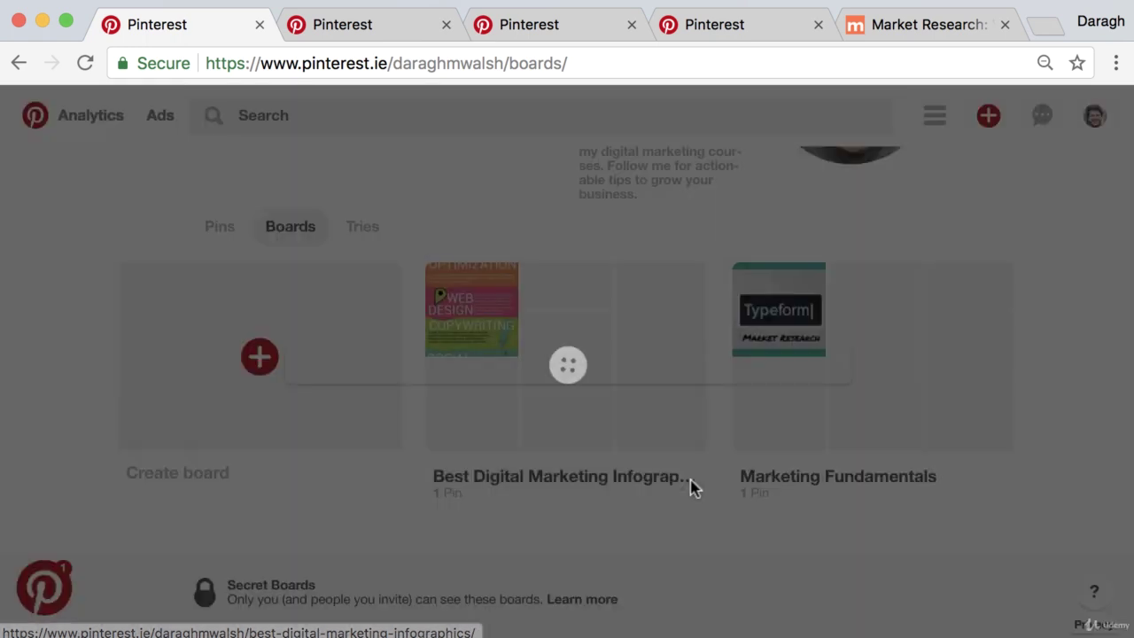
{"action": "left_click", "coordinate": [543, 278]}
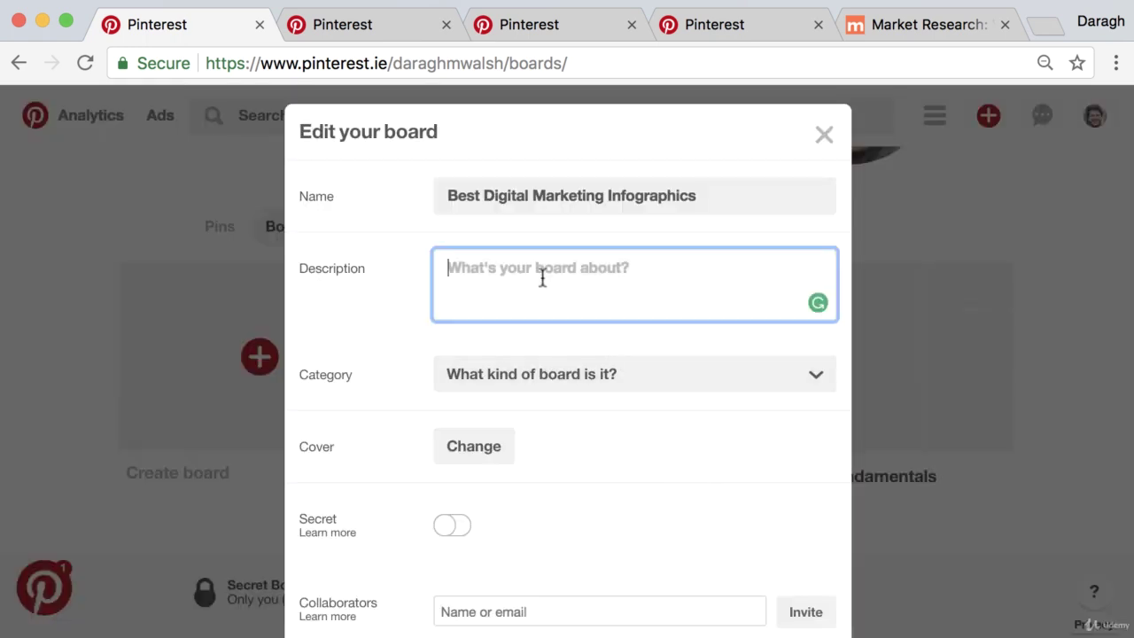
{"action": "scroll", "coordinate": [542, 278], "scroll_direction": "down", "scroll_amount": 1}
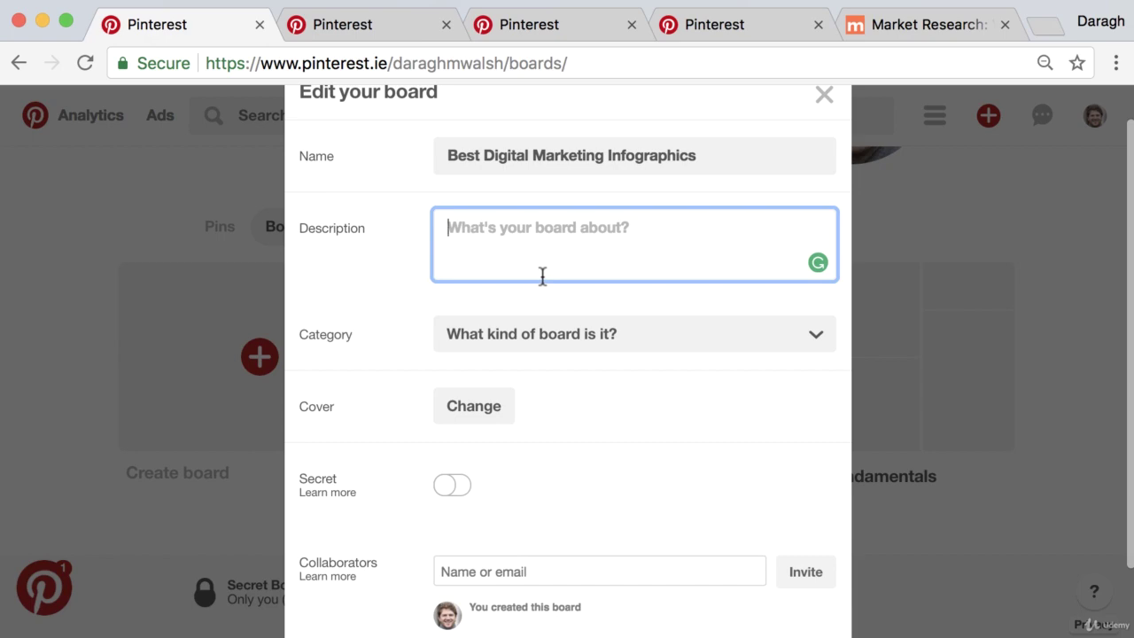
Step: On the followed digital marketing consultant's profile, open the Digital Marketing Strategy board and copy its description text
{"action": "left_click", "coordinate": [393, 30]}
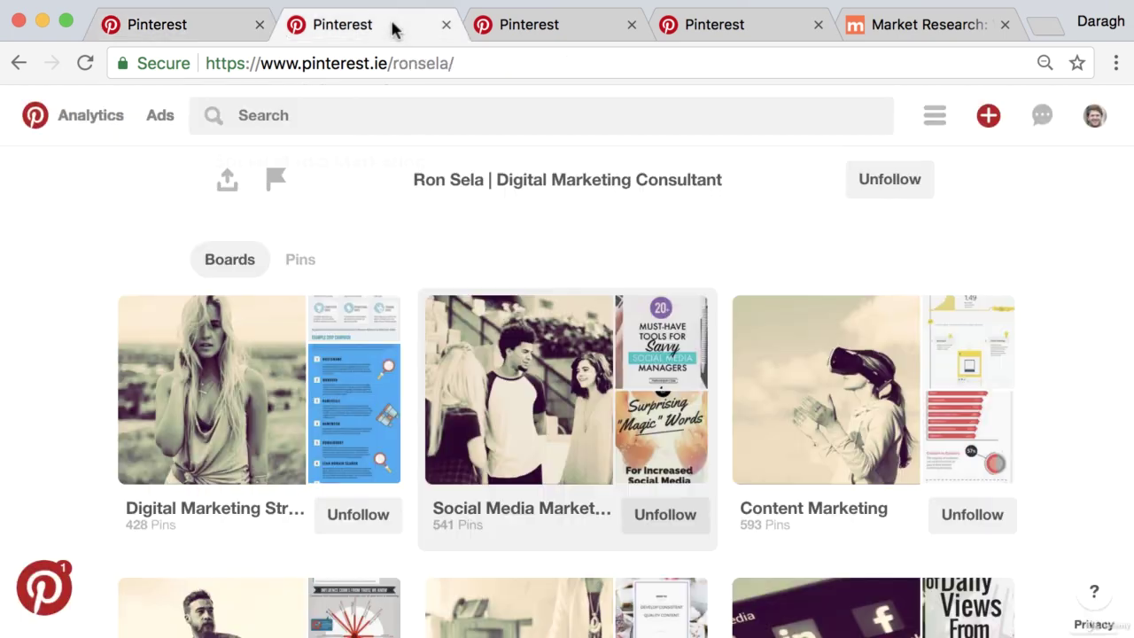
{"action": "scroll", "coordinate": [266, 376], "scroll_direction": "down", "scroll_amount": 2}
{"action": "left_click", "coordinate": [248, 399]}
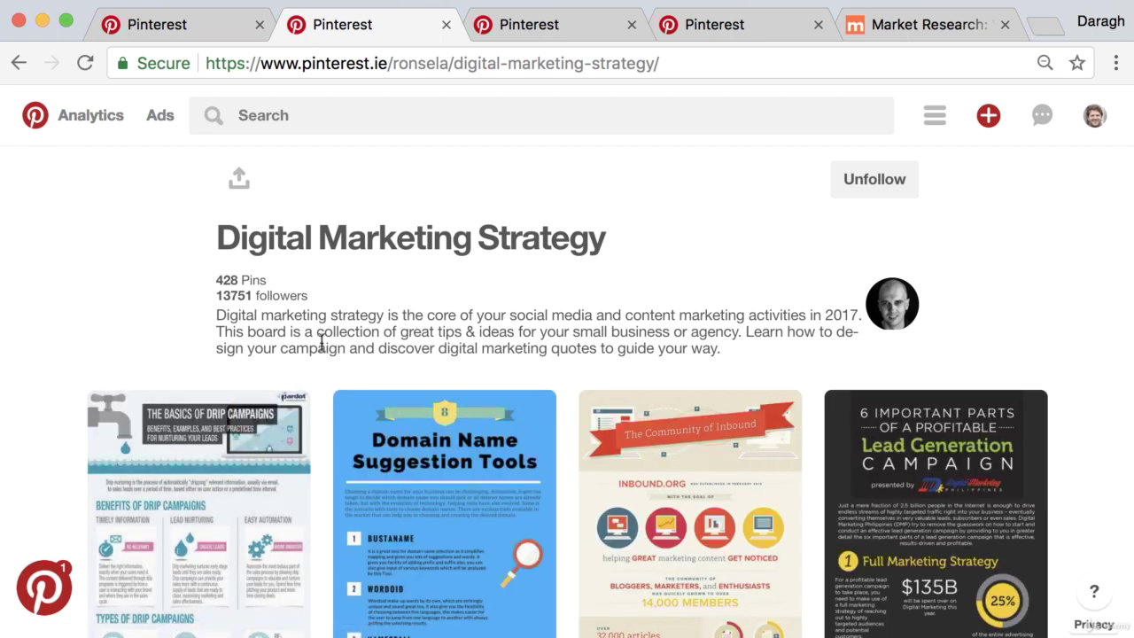
{"action": "left_click_drag", "start_coordinate": [219, 314], "coordinate": [772, 346]}
{"action": "key", "text": "super+c"}
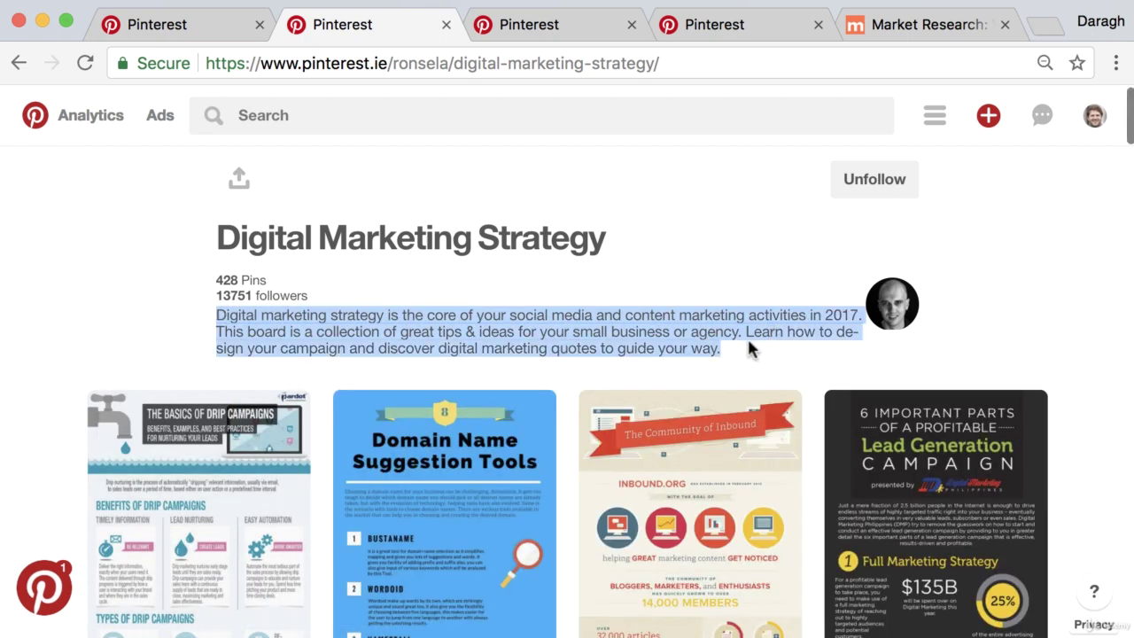
{"action": "left_click", "coordinate": [749, 346]}
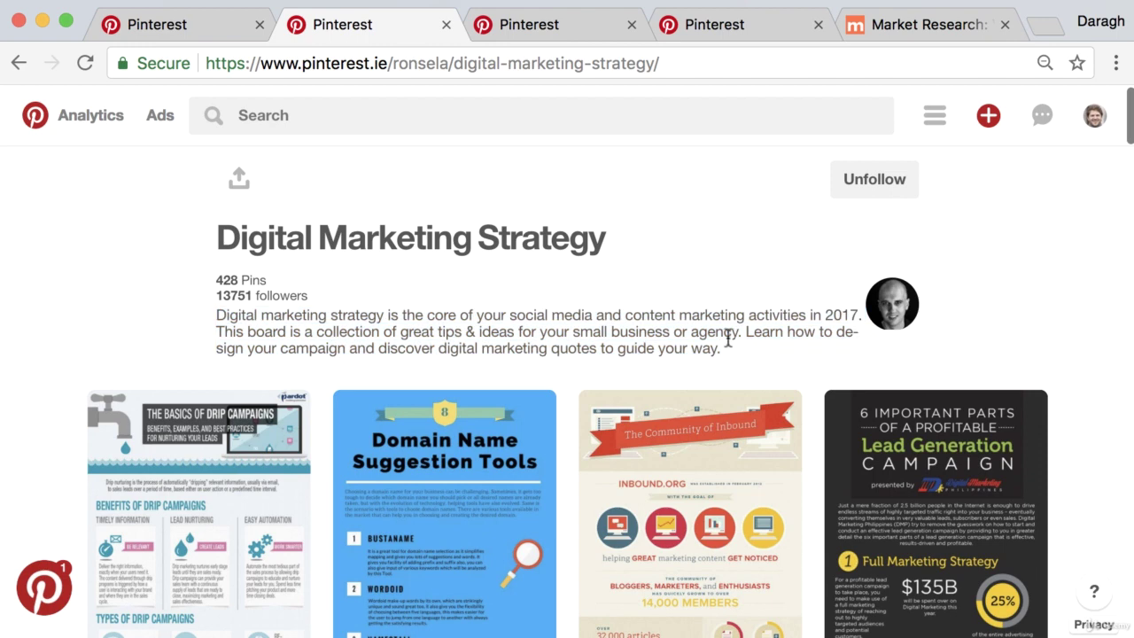
Step: Copy the full description of the Digital Marketing Strategy board and paste it as the Best Digital Marketing Infographics board's description
{"action": "left_click_drag", "start_coordinate": [232, 331], "coordinate": [750, 347]}
{"action": "left_click", "coordinate": [617, 335]}
{"action": "left_click", "coordinate": [732, 332]}
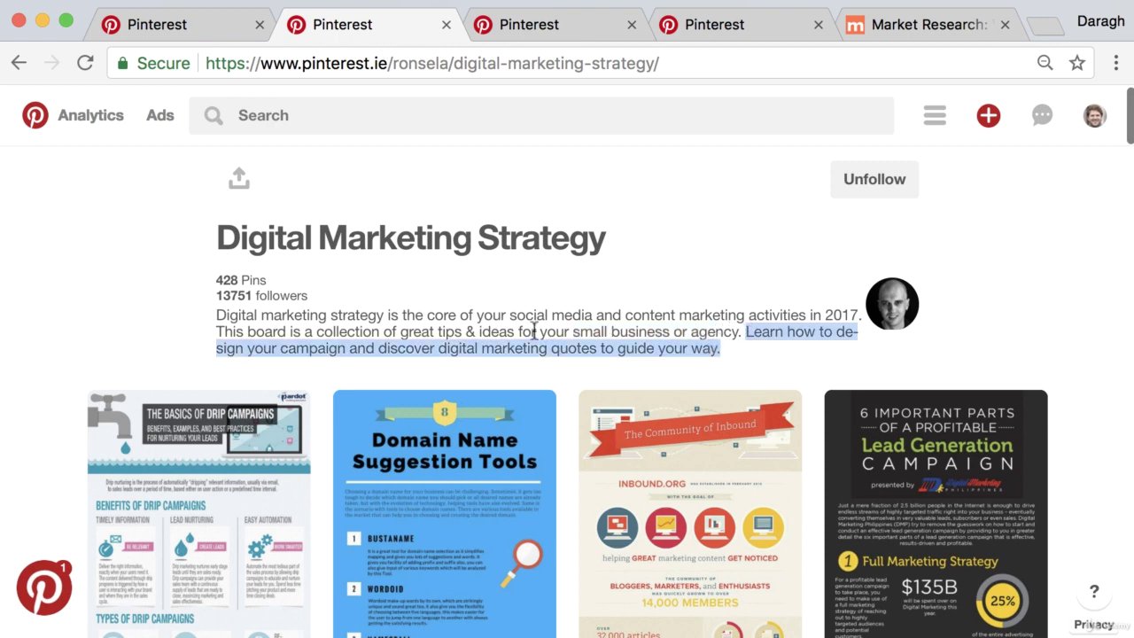
{"action": "left_click", "coordinate": [441, 324]}
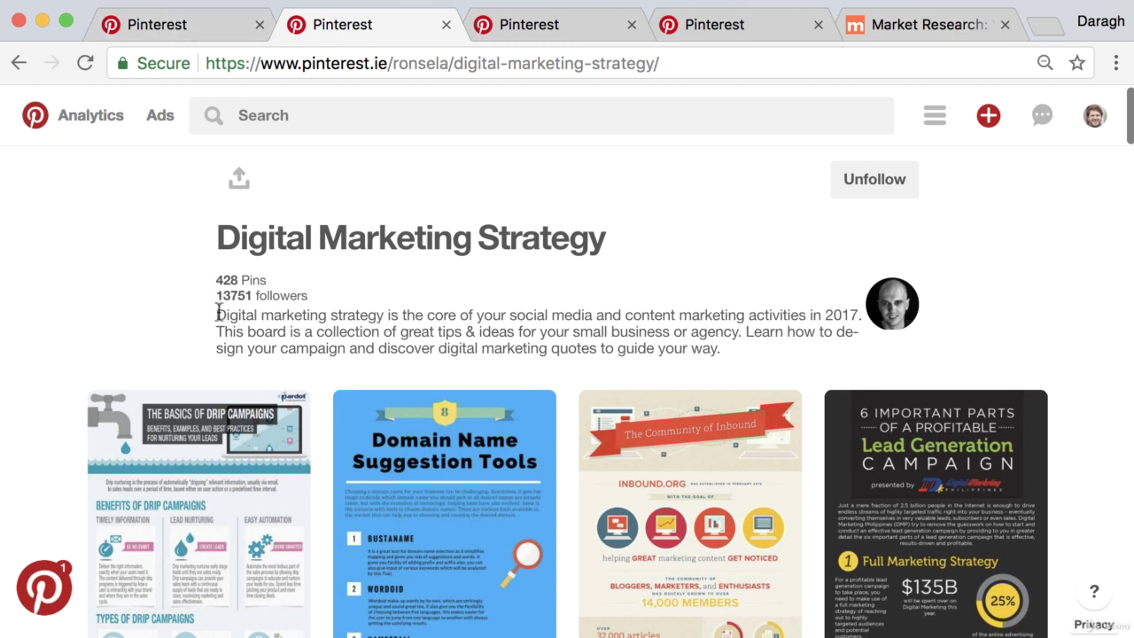
{"action": "left_click_drag", "start_coordinate": [218, 313], "coordinate": [755, 351]}
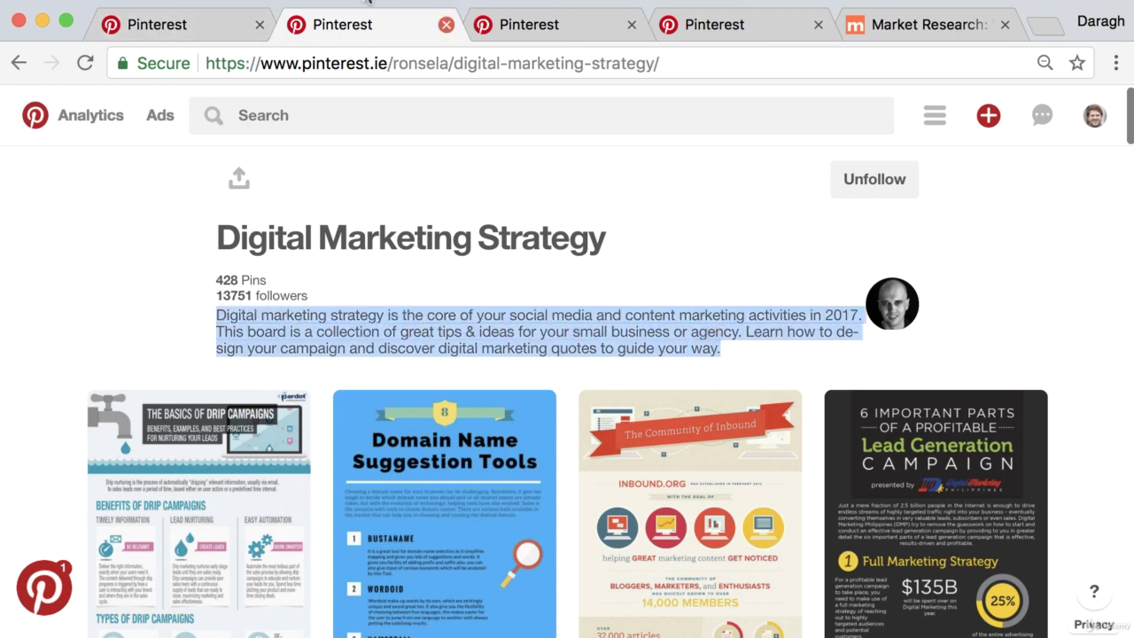
{"action": "left_click", "coordinate": [193, 26]}
{"action": "key", "text": "super+v"}
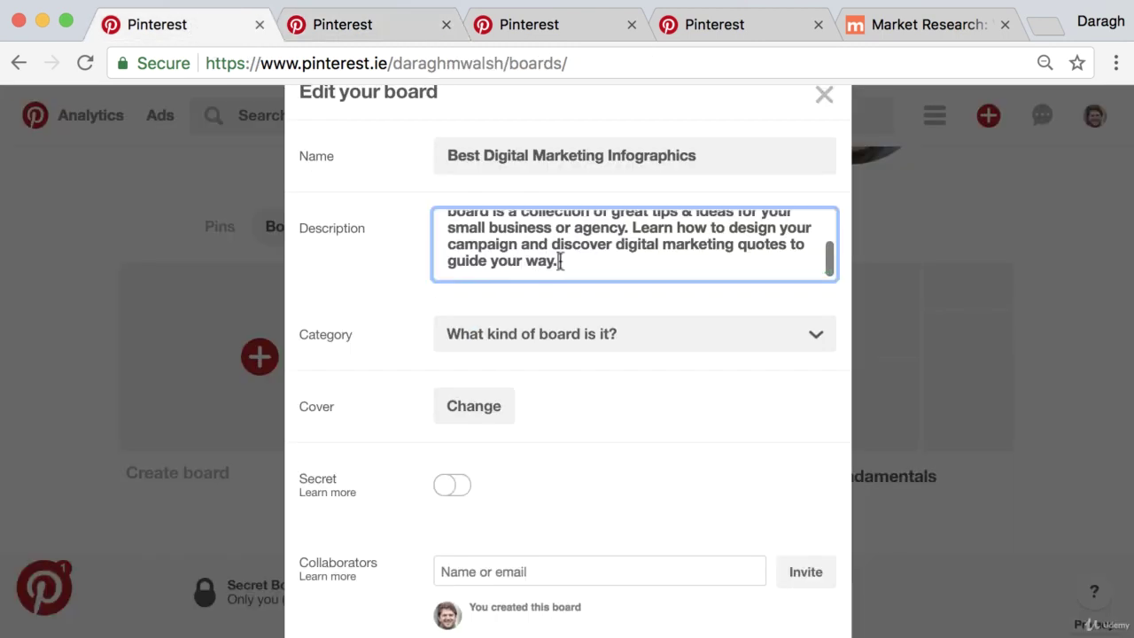
{"action": "left_click_drag", "start_coordinate": [558, 260], "coordinate": [436, 211]}
{"action": "left_click", "coordinate": [518, 240]}
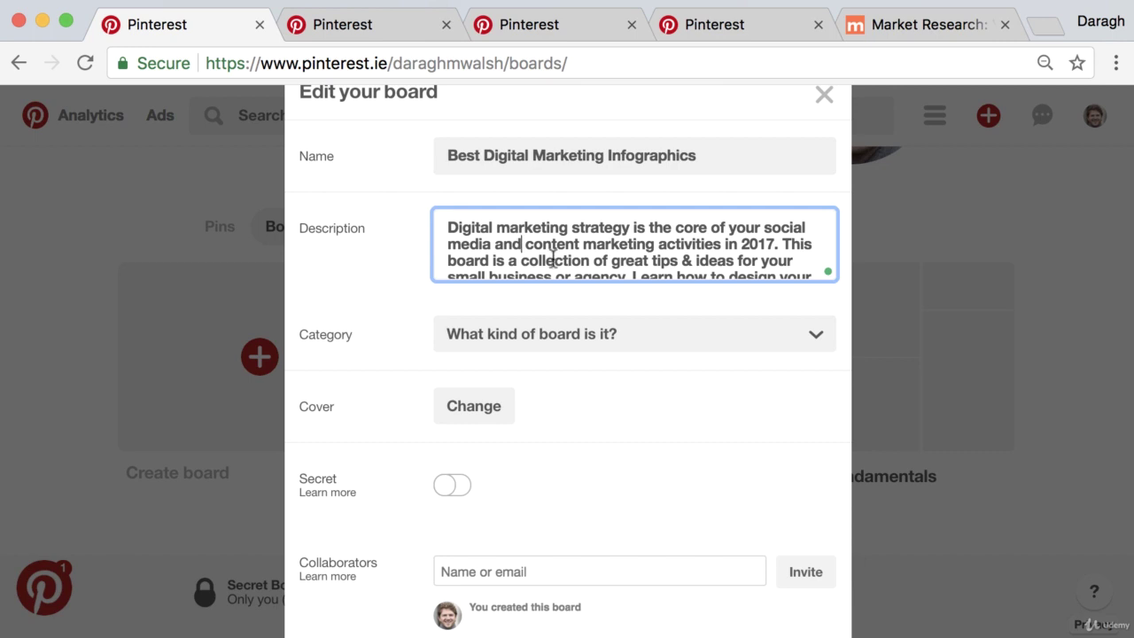
Step: Set the Best Digital Marketing Infographics board's category to Technology and save the board
{"action": "scroll", "coordinate": [555, 256], "scroll_direction": "down", "scroll_amount": 3}
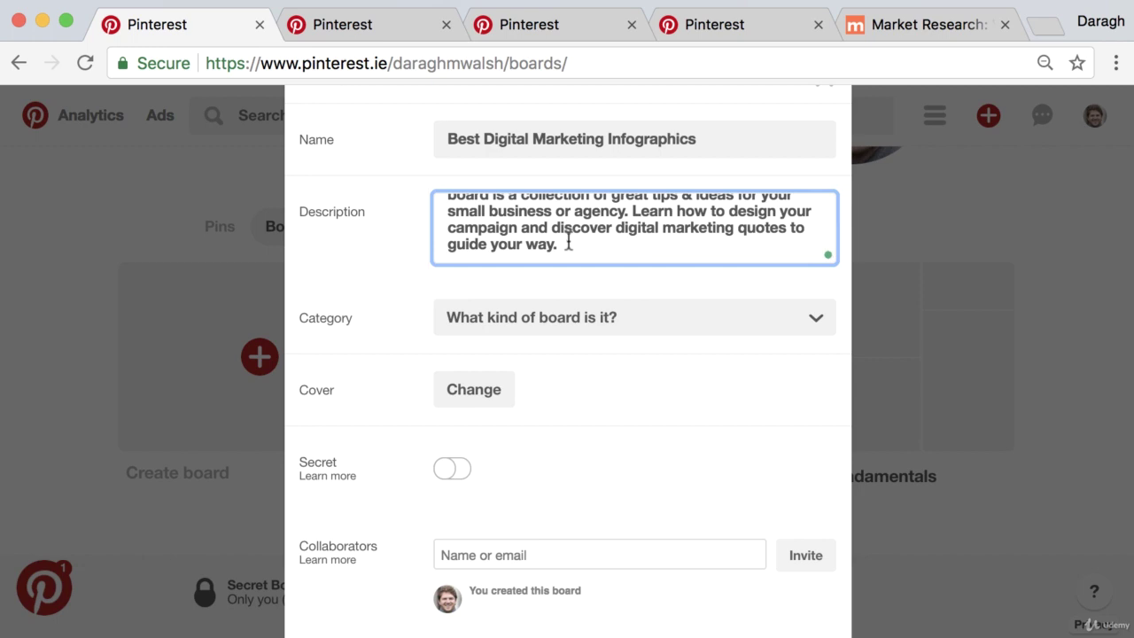
{"action": "left_click", "coordinate": [606, 318]}
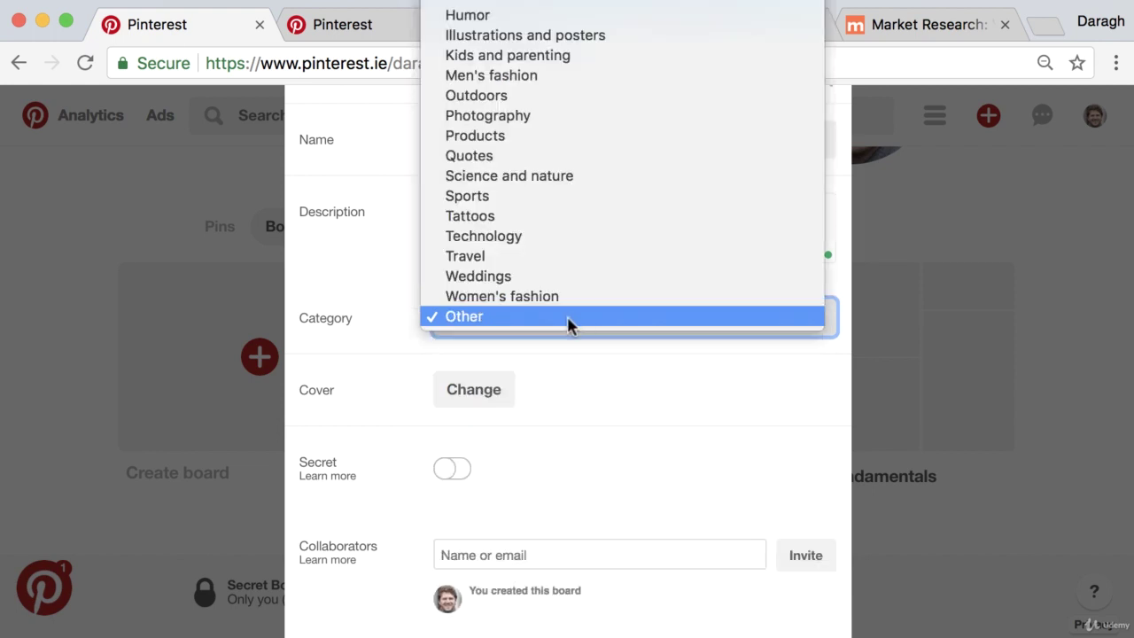
{"action": "left_click", "coordinate": [552, 236]}
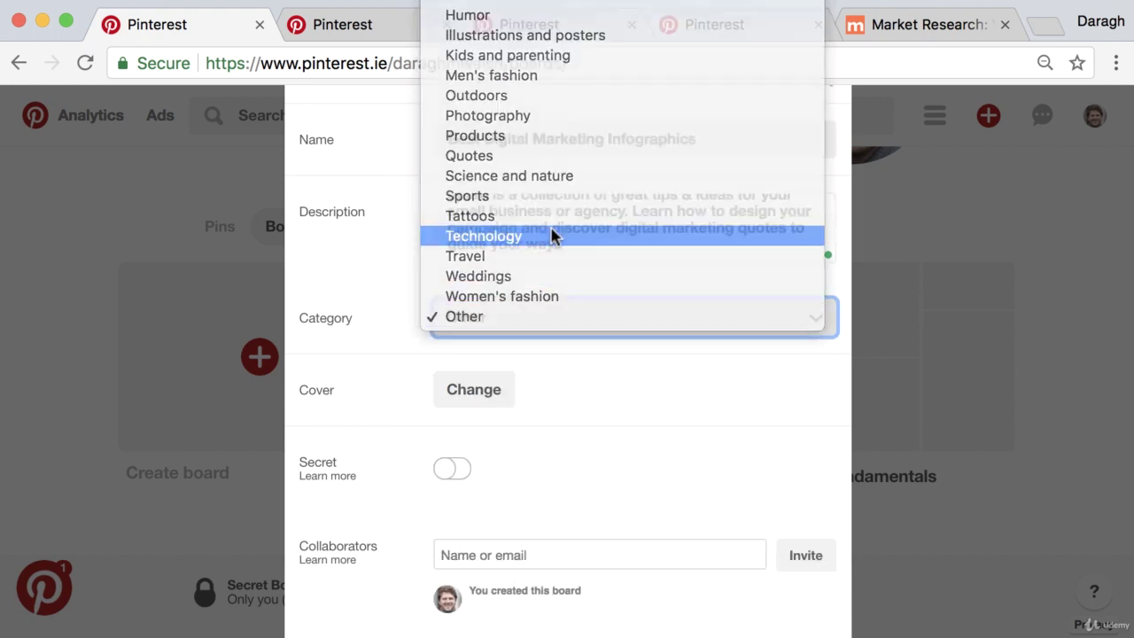
{"action": "scroll", "coordinate": [584, 353], "scroll_direction": "down", "scroll_amount": 2}
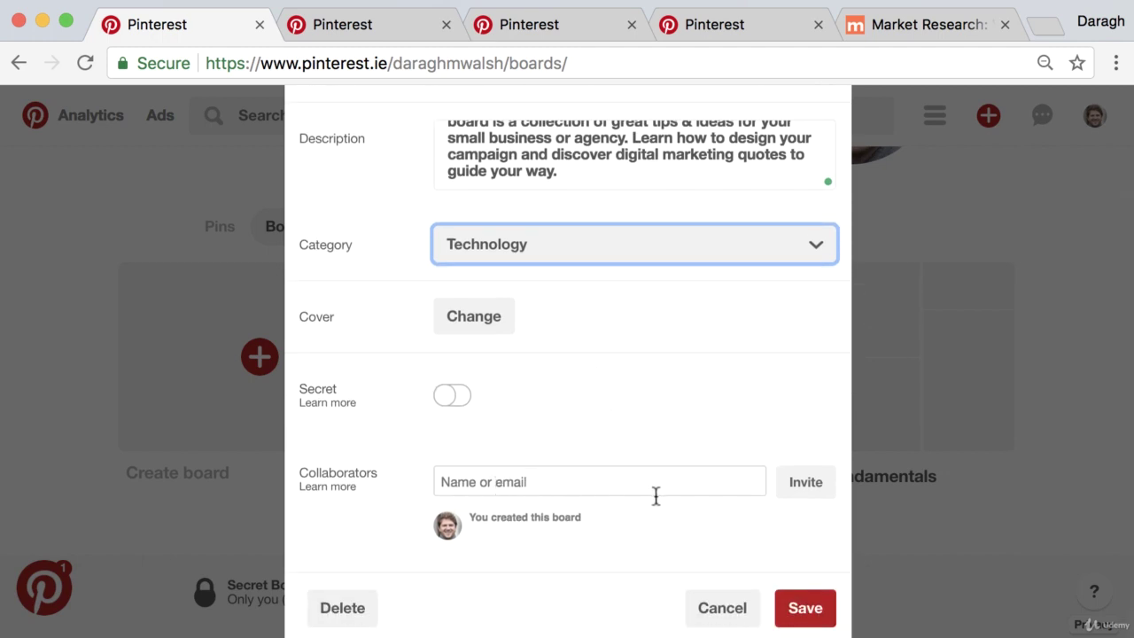
{"action": "left_click", "coordinate": [817, 612]}
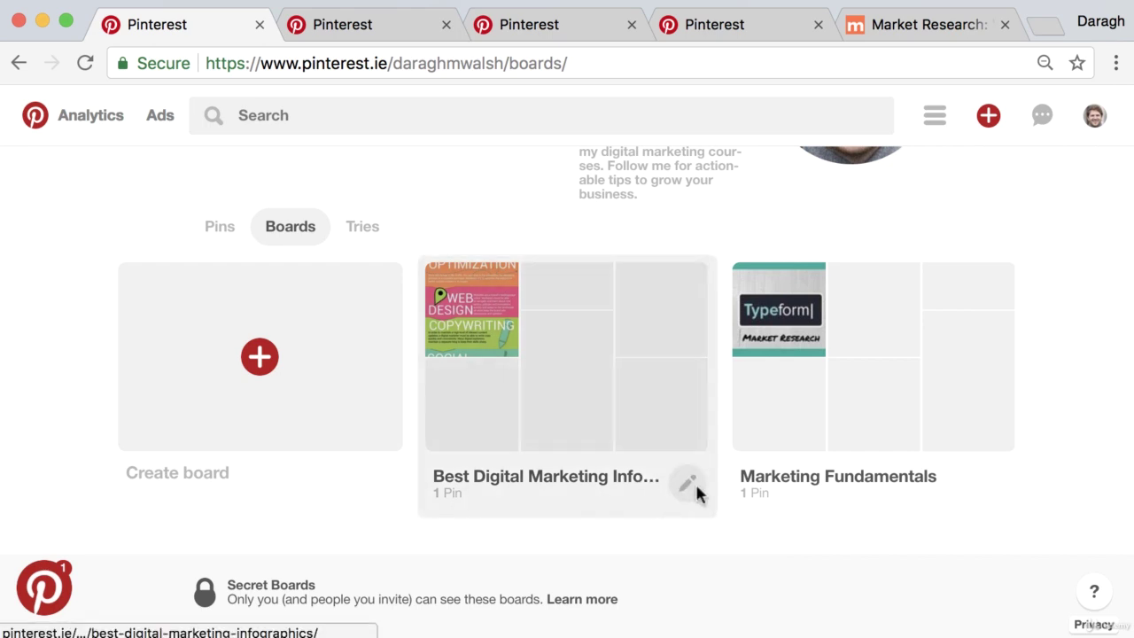
Step: Open the Marketing Fundamentals board and start editing its Typeform Market Research pin at the empty description
{"action": "left_click", "coordinate": [799, 483]}
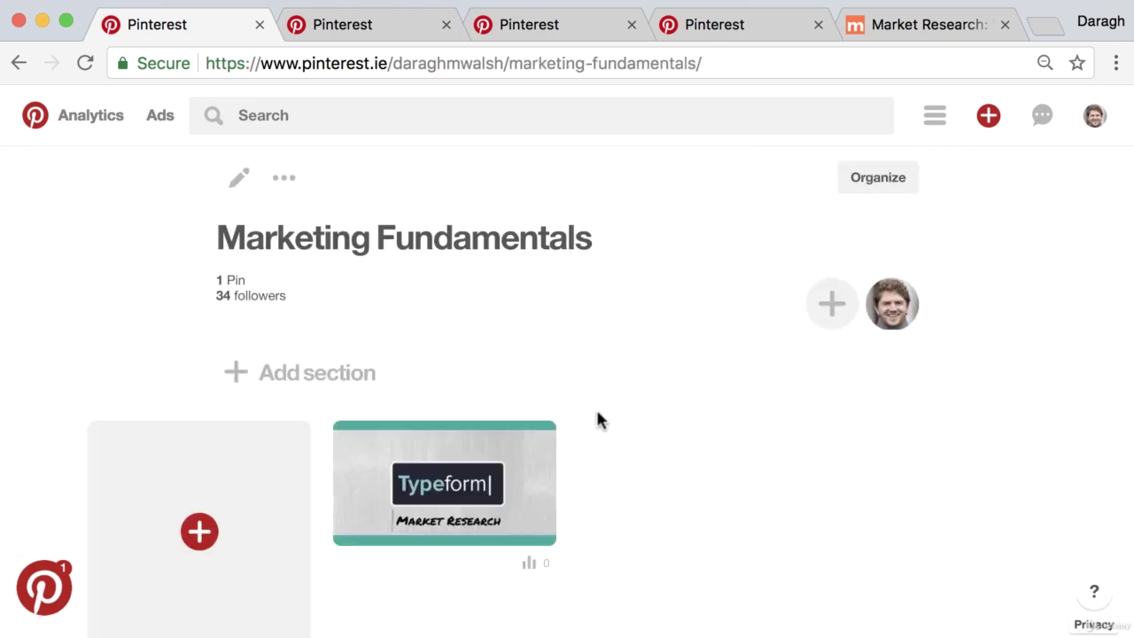
{"action": "scroll", "coordinate": [552, 455], "scroll_direction": "down", "scroll_amount": 2}
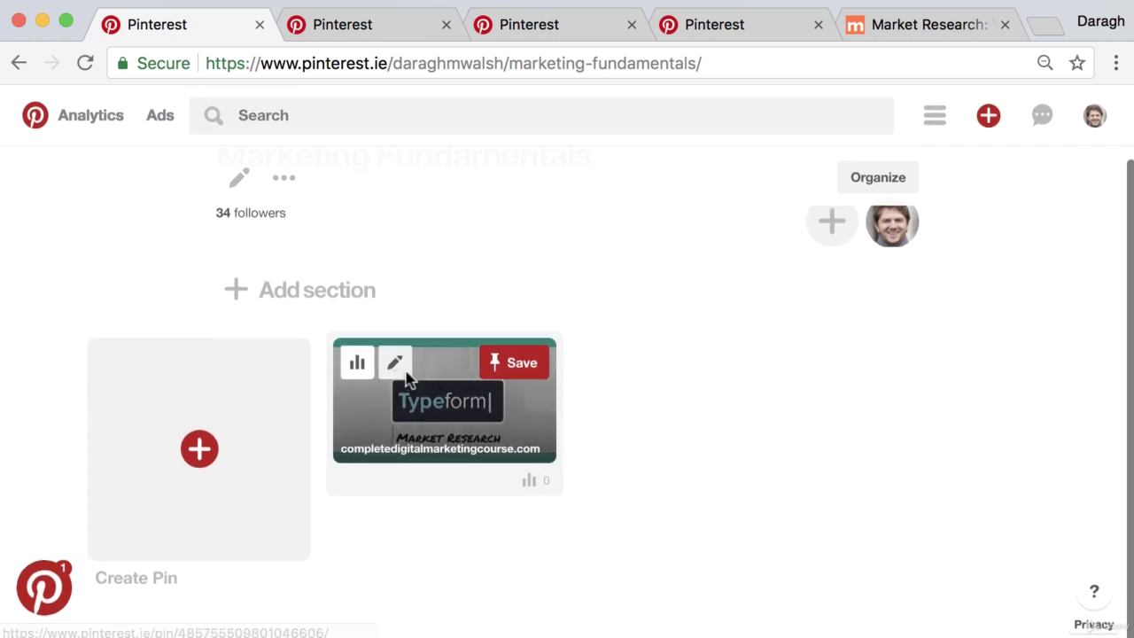
{"action": "left_click", "coordinate": [407, 373]}
{"action": "left_click", "coordinate": [484, 379]}
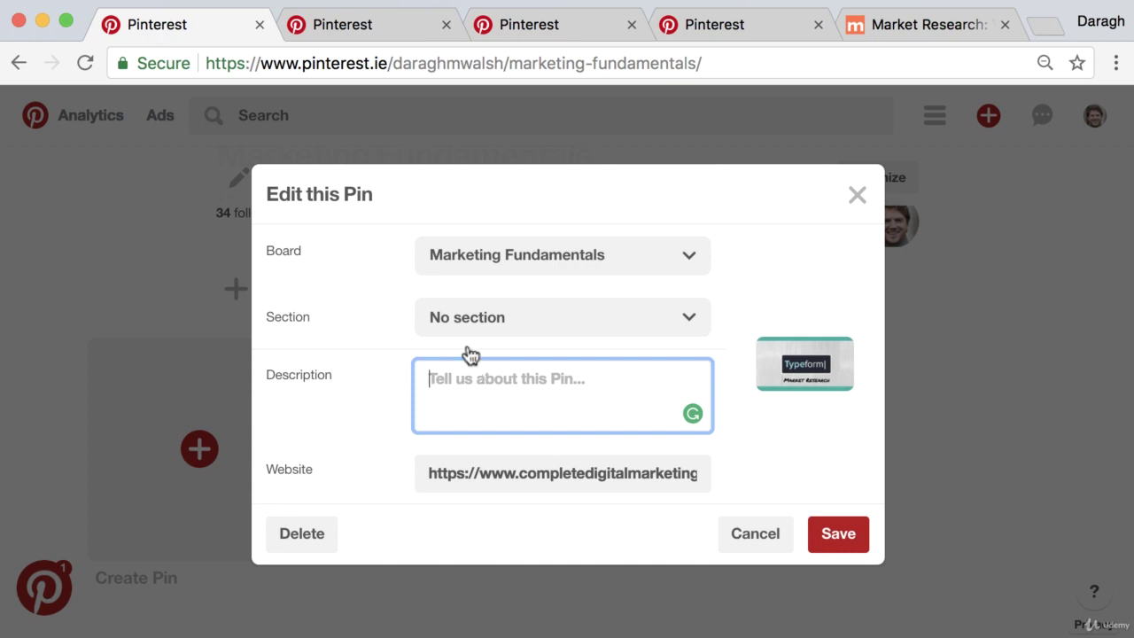
Step: From the consultant's Digital Marketing Strategy board, open the "The Basics of Drip Campaigns" infographic pin and highlight its article description
{"action": "left_click", "coordinate": [399, 31]}
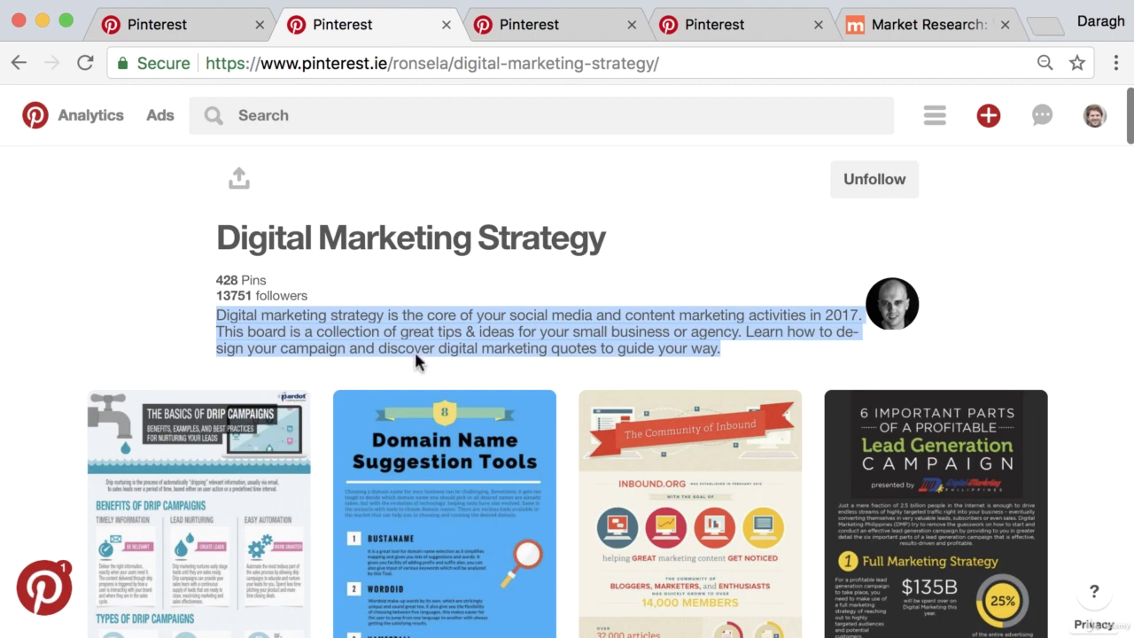
{"action": "scroll", "coordinate": [408, 368], "scroll_direction": "down", "scroll_amount": 5}
{"action": "left_click", "coordinate": [177, 435]}
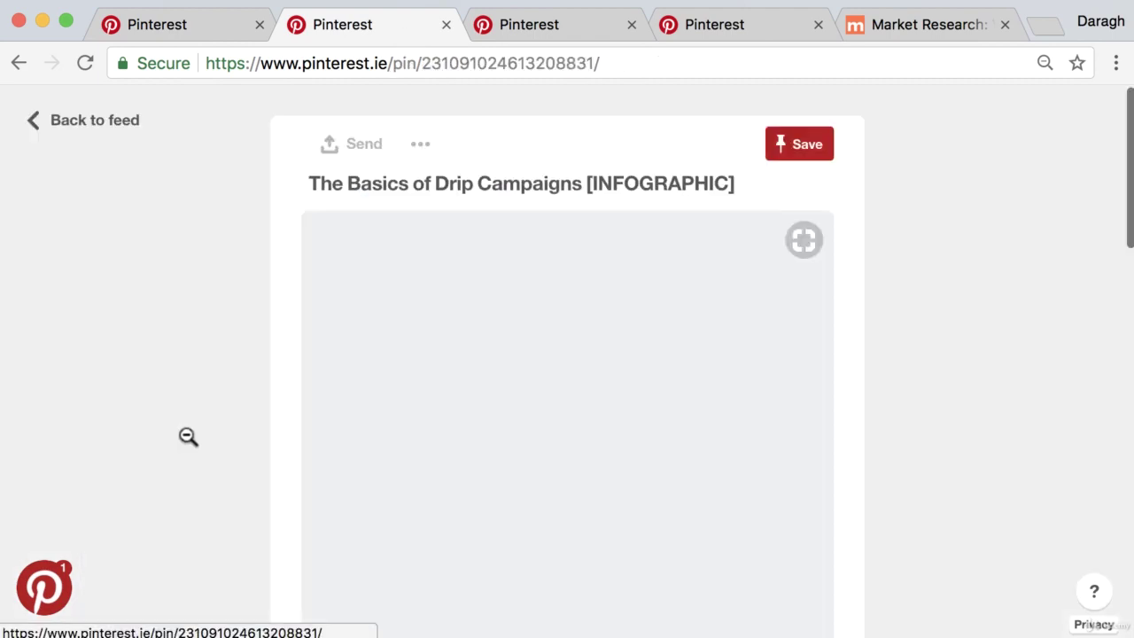
{"action": "scroll", "coordinate": [410, 476], "scroll_direction": "down", "scroll_amount": 3}
{"action": "scroll", "coordinate": [407, 474], "scroll_direction": "down", "scroll_amount": 10}
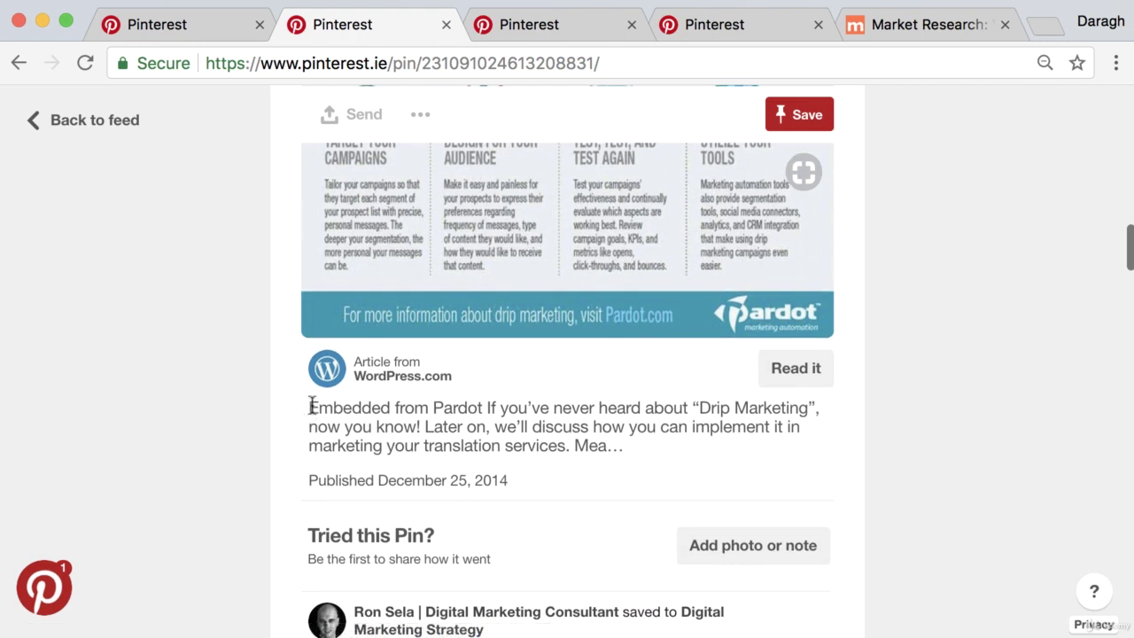
{"action": "left_click_drag", "start_coordinate": [312, 407], "coordinate": [617, 444]}
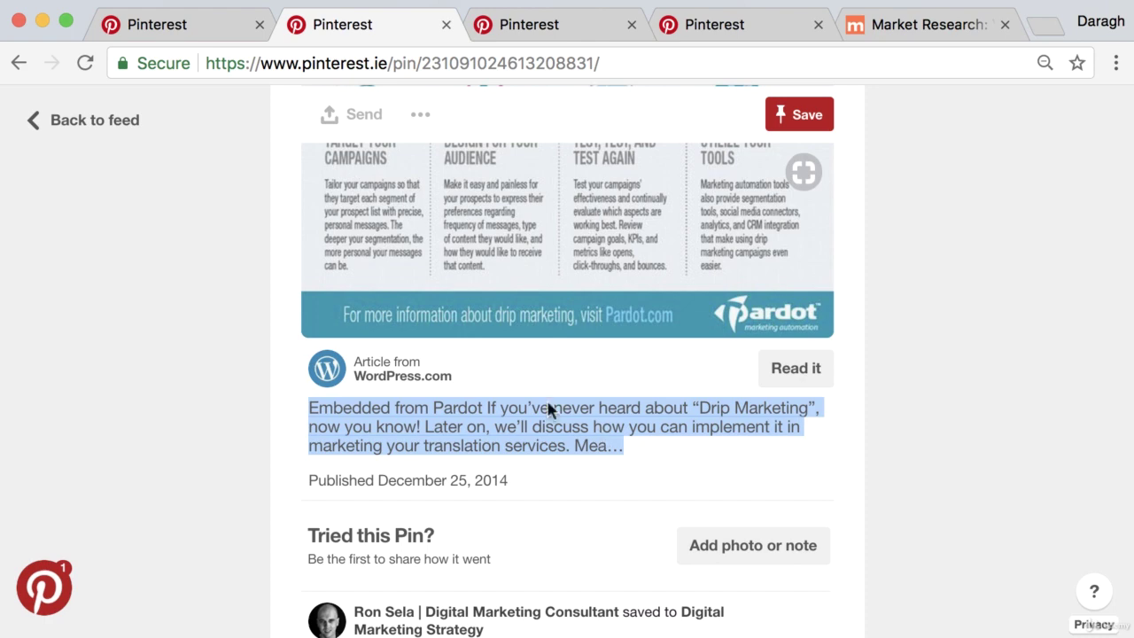
Step: Close one of the extra Pinterest pages and review the boards on your own profile
{"action": "left_click", "coordinate": [566, 35]}
{"action": "key", "text": "super+w"}
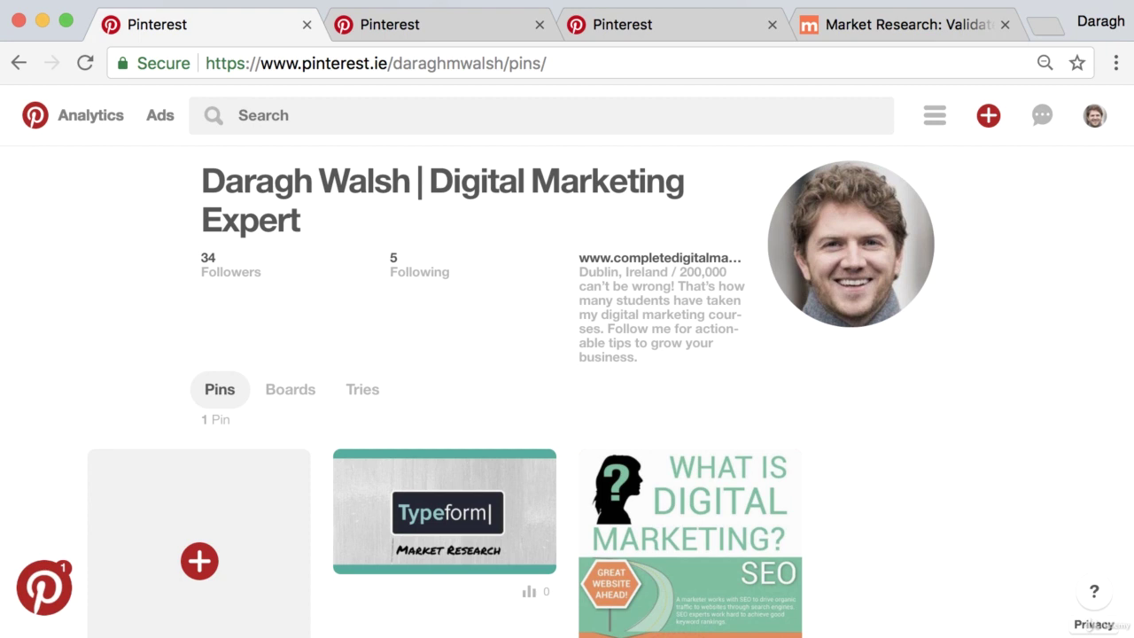
{"action": "left_click", "coordinate": [285, 398]}
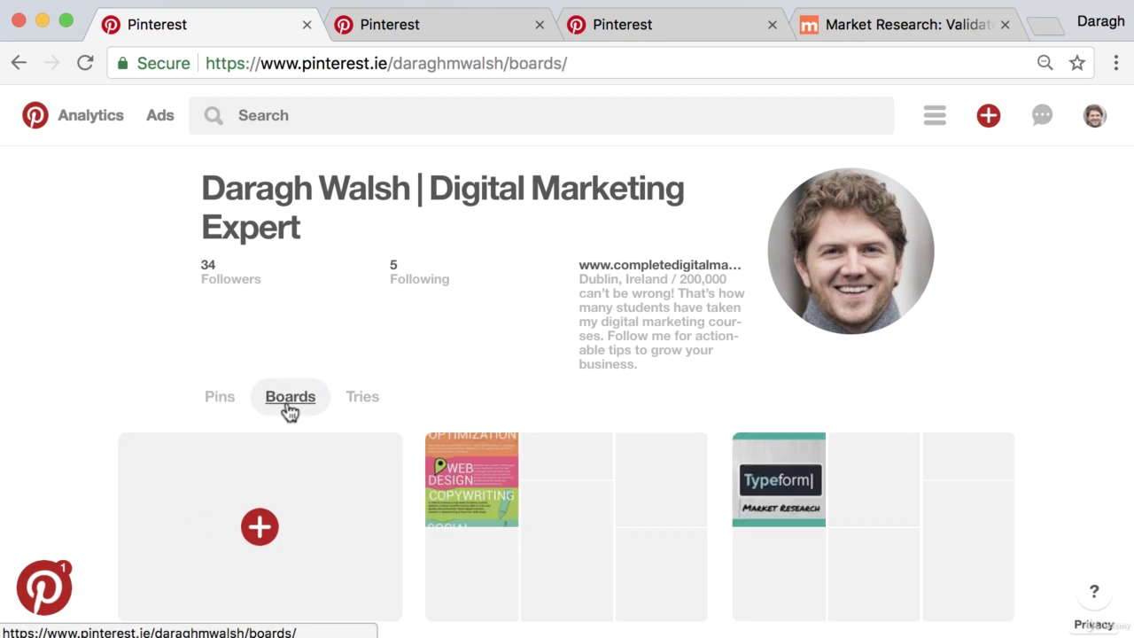
{"action": "scroll", "coordinate": [160, 417], "scroll_direction": "down", "scroll_amount": 3}
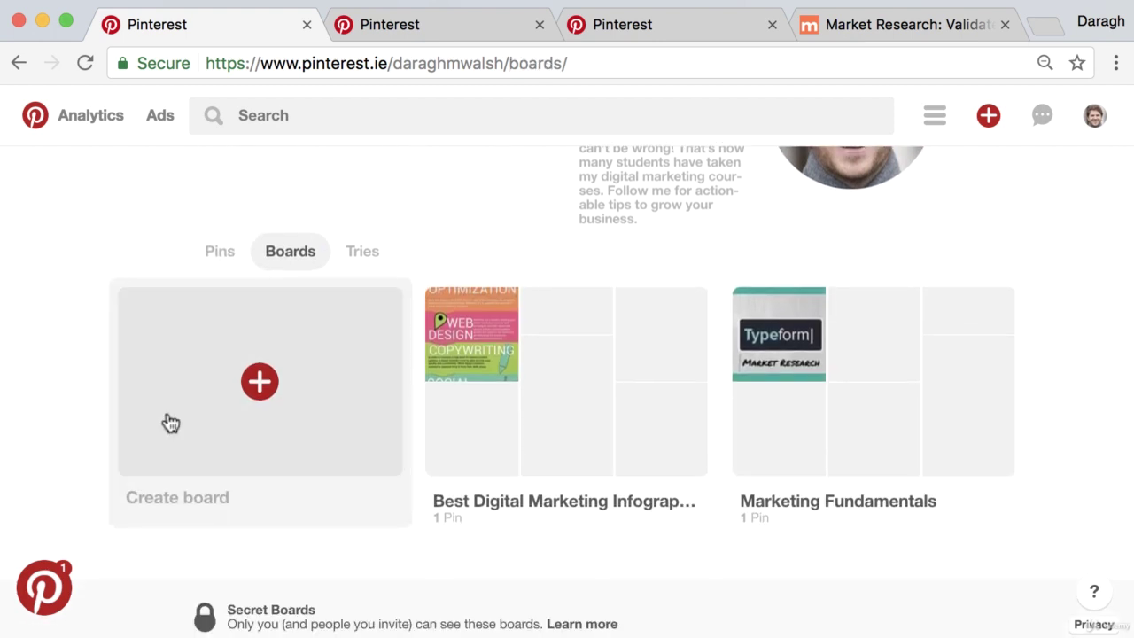
{"action": "scroll", "coordinate": [69, 330], "scroll_direction": "up", "scroll_amount": 3}
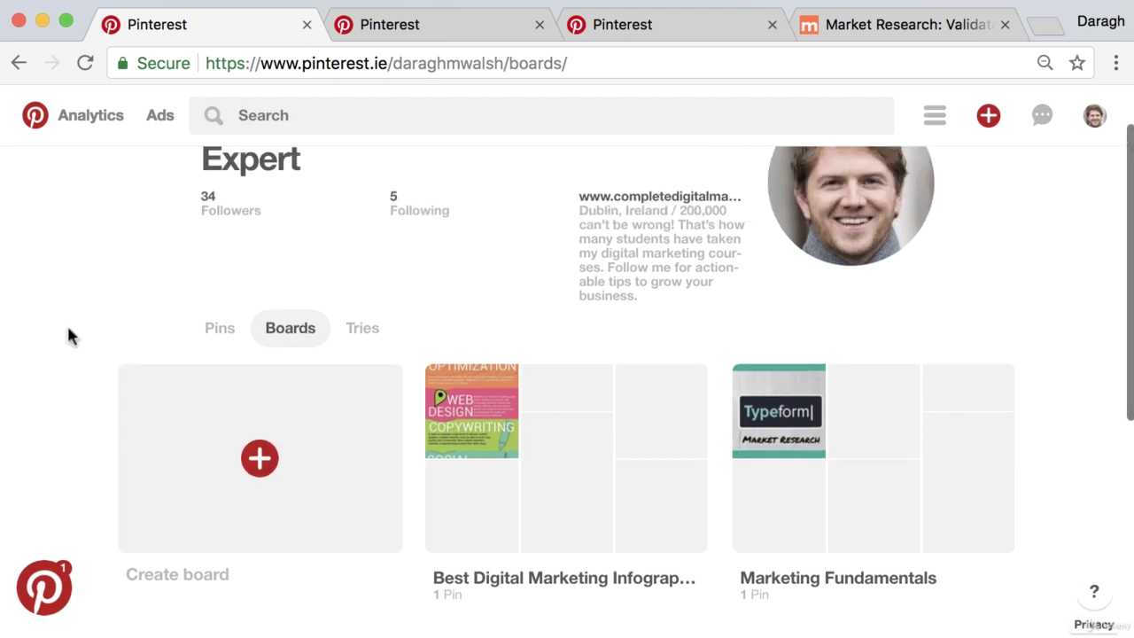